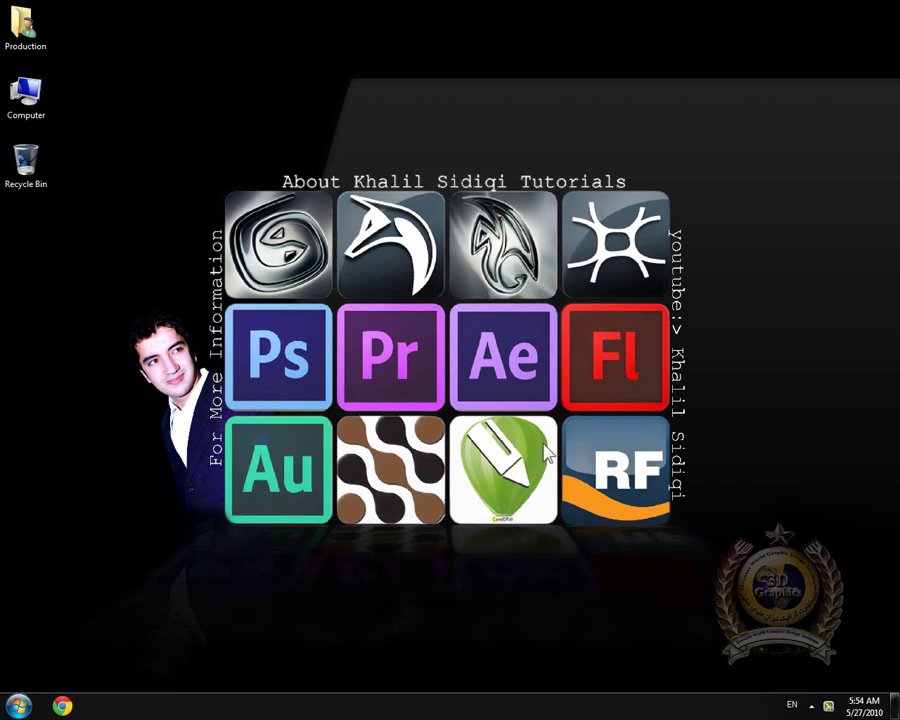
Step: Launch Adobe Premiere Pro CS6 from the Windows 7 Start menu
key("super")
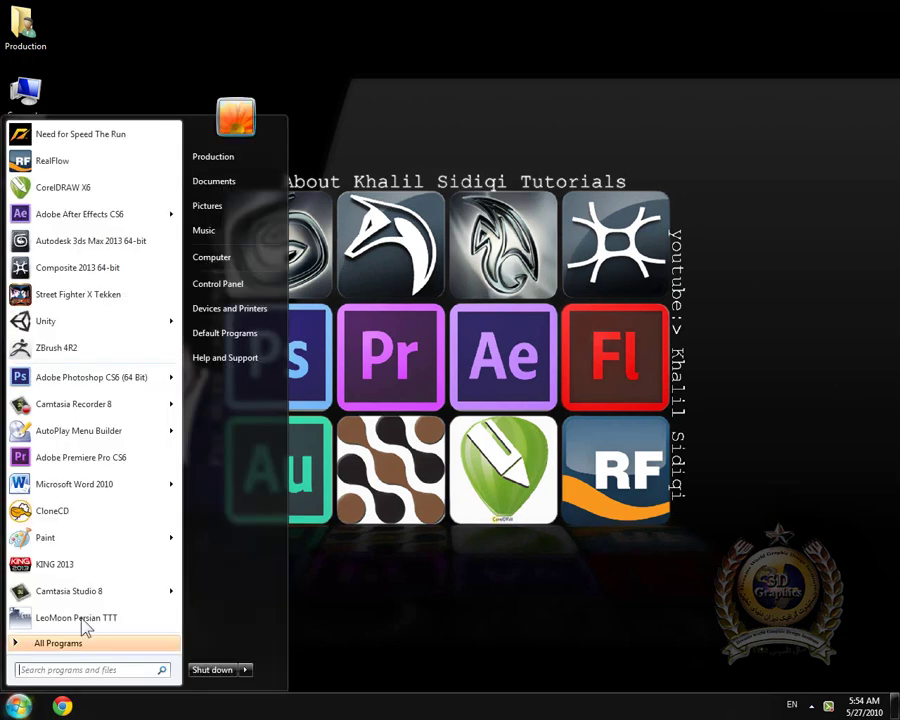
left_click(90, 455)
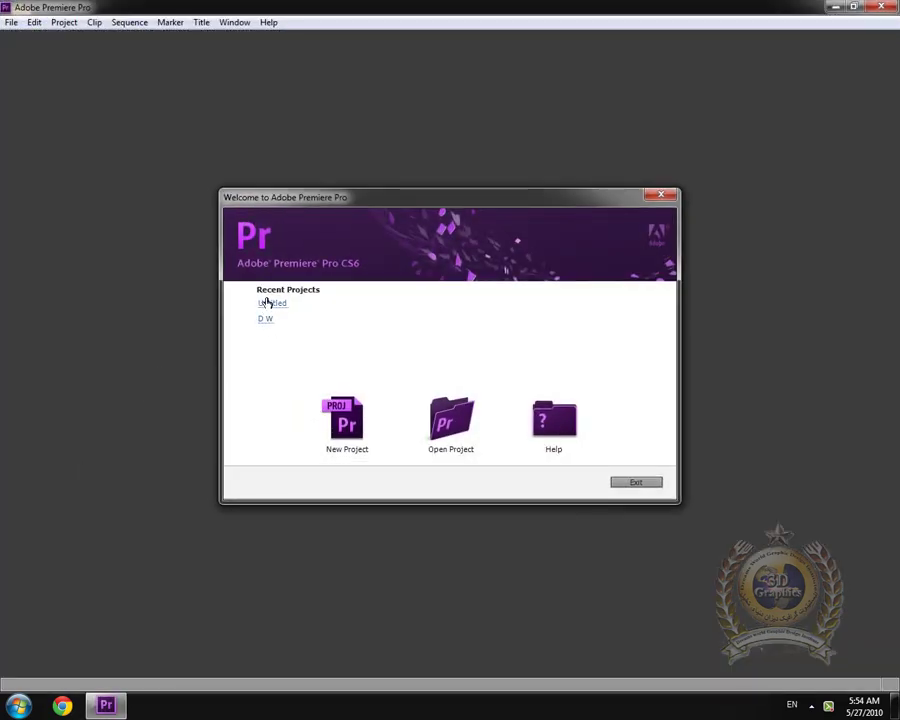
Step: Open the Untitled recent project and import Avatar.mp4 into the Project panel
left_click(268, 303)
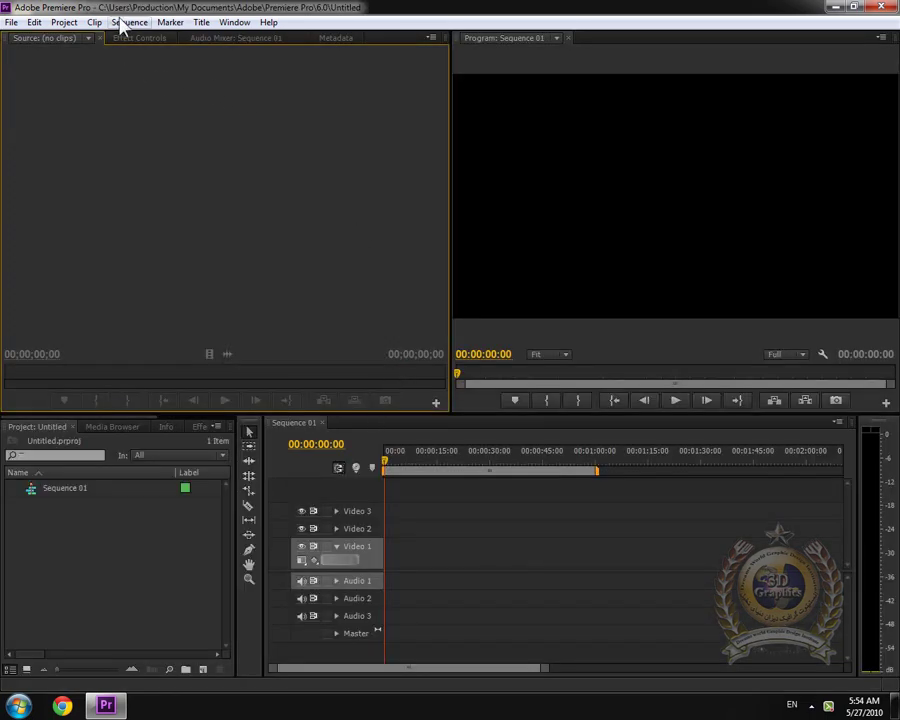
left_click(170, 22)
left_click(140, 600)
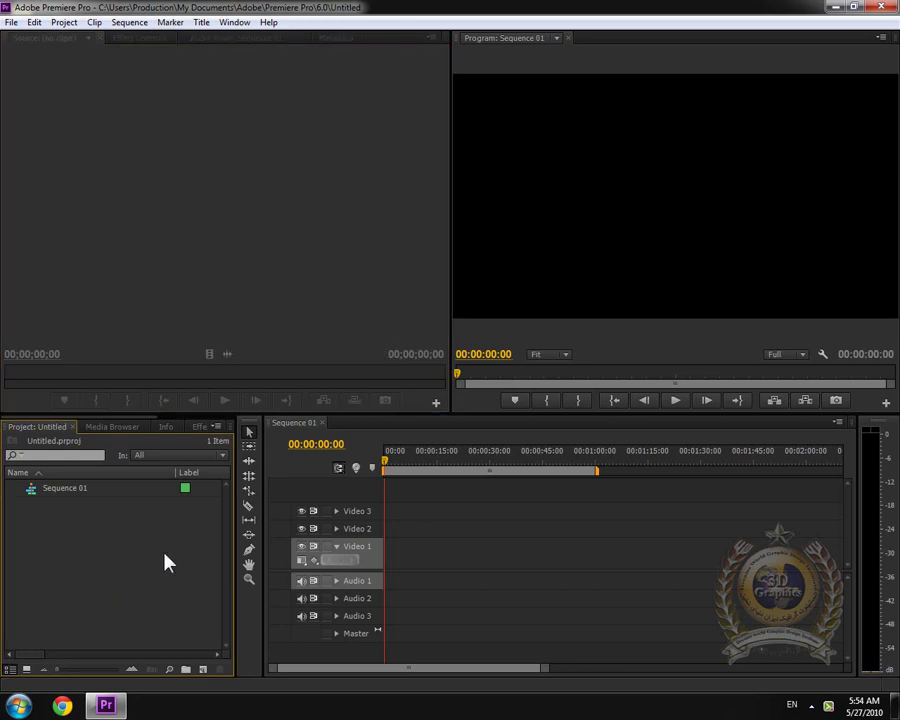
double_click(165, 562)
double_click(545, 122)
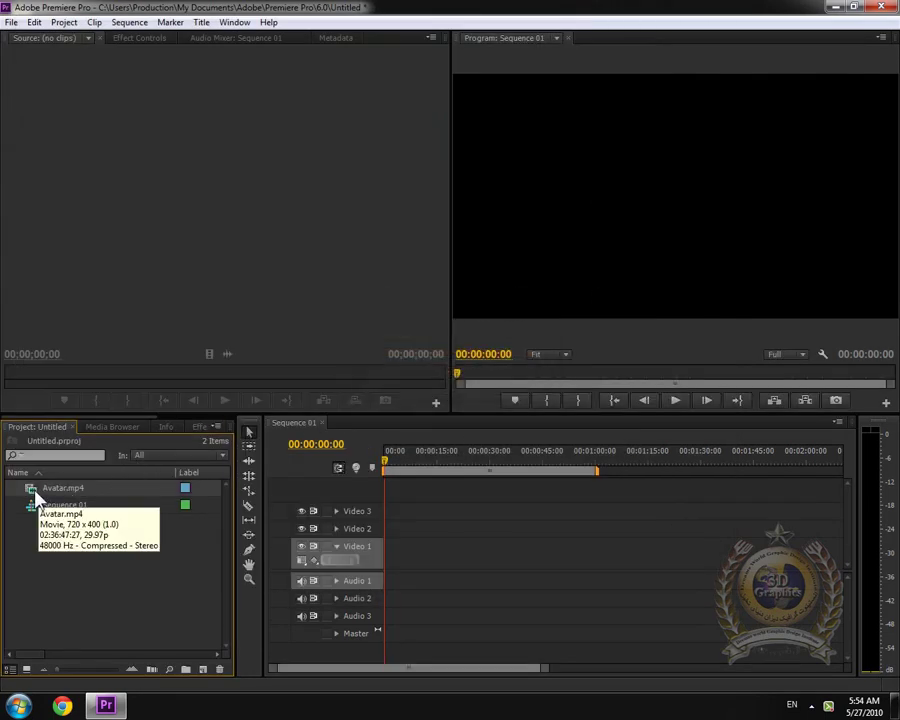
left_click_drag(72, 490, 74, 527)
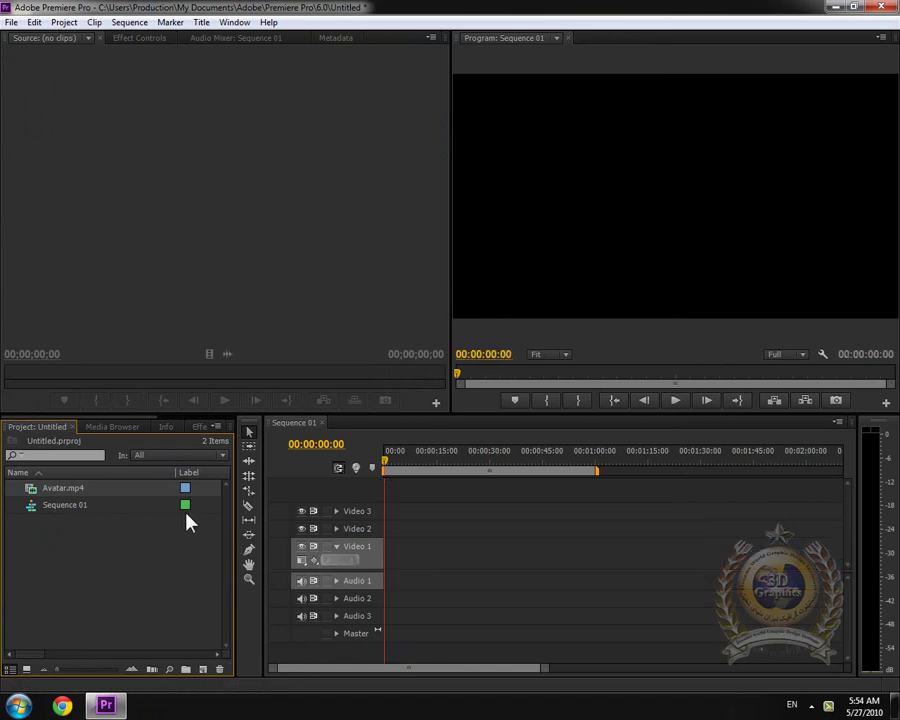
right_click(36, 495)
Step: Load Avatar.mp4 in the Source monitor and scrub to the frame at 01:53:58:00
left_click(172, 588)
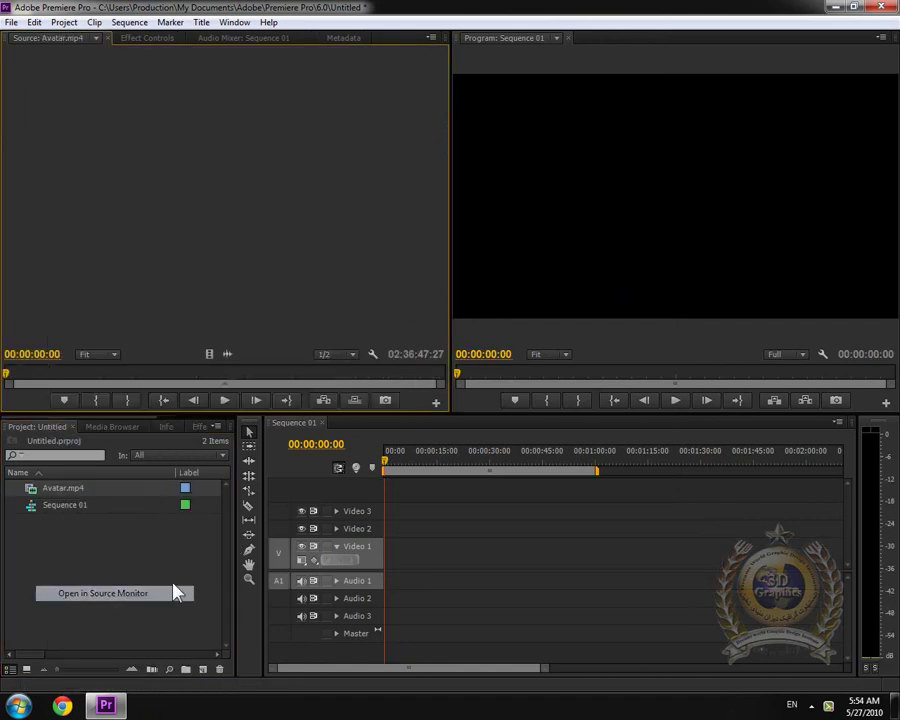
left_click_drag(169, 374, 185, 374)
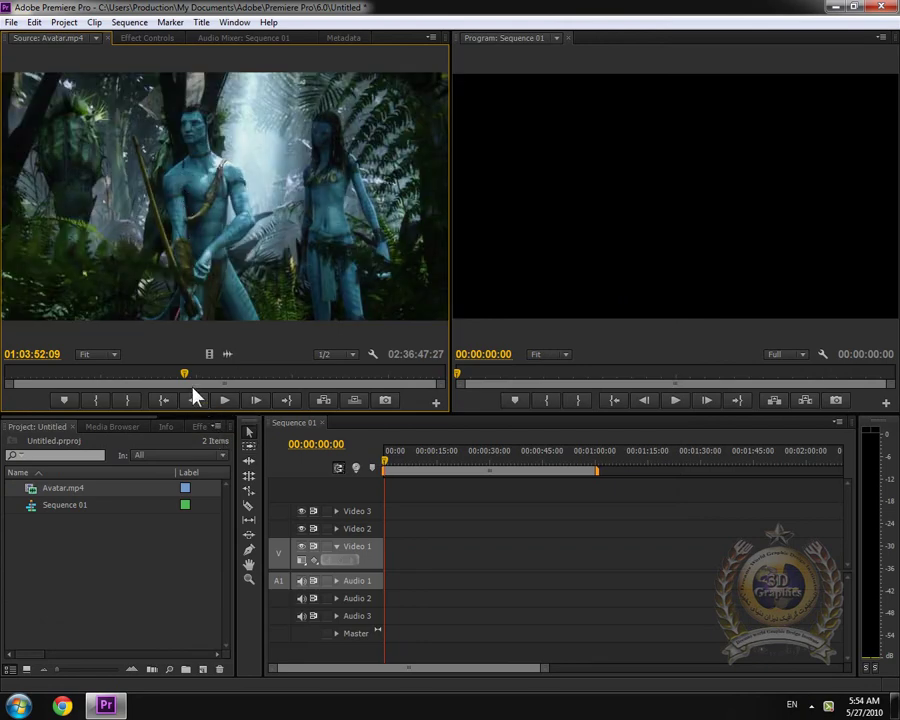
left_click_drag(176, 376, 154, 377)
left_click(271, 378)
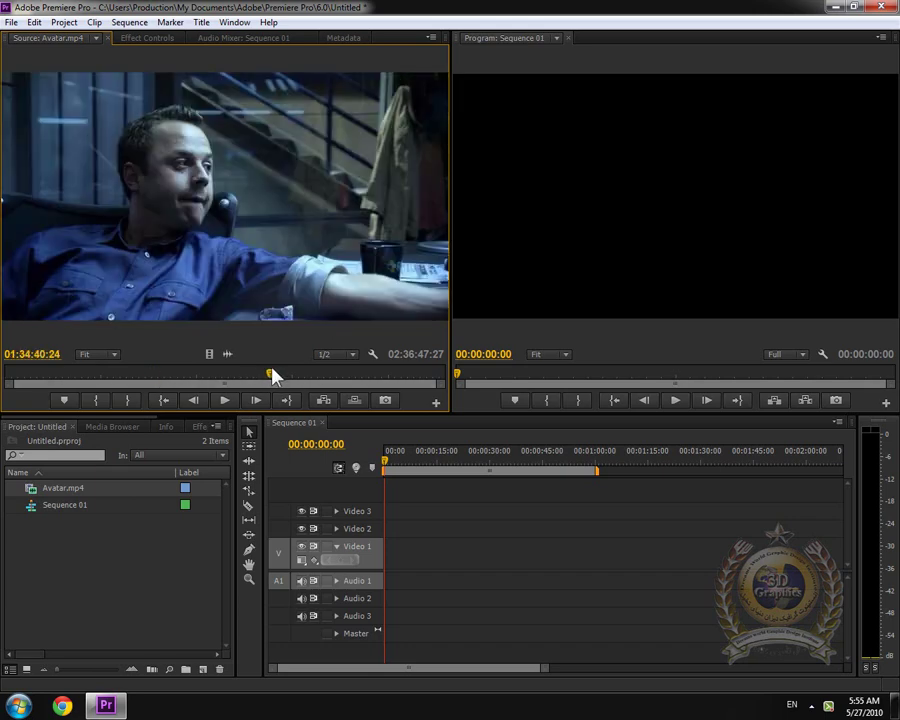
left_click_drag(271, 378, 327, 379)
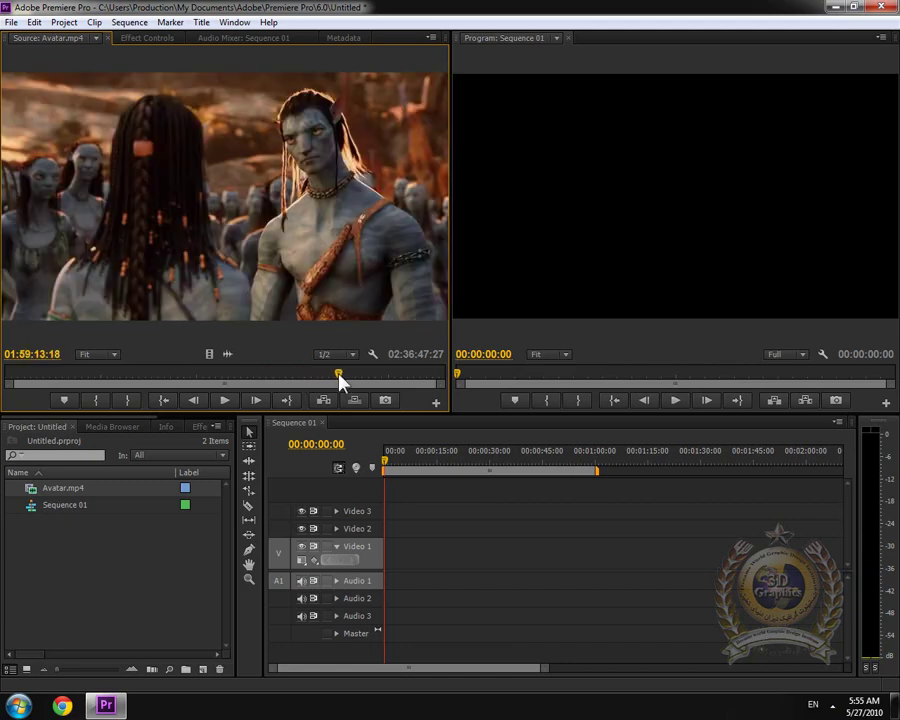
left_click_drag(326, 379, 338, 376)
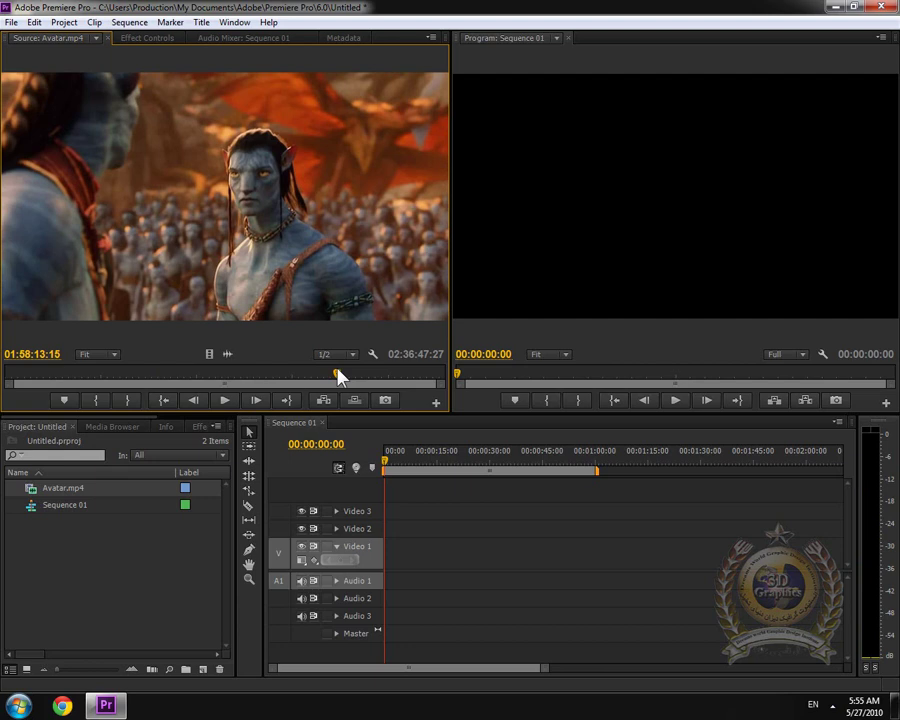
left_click_drag(331, 371, 325, 371)
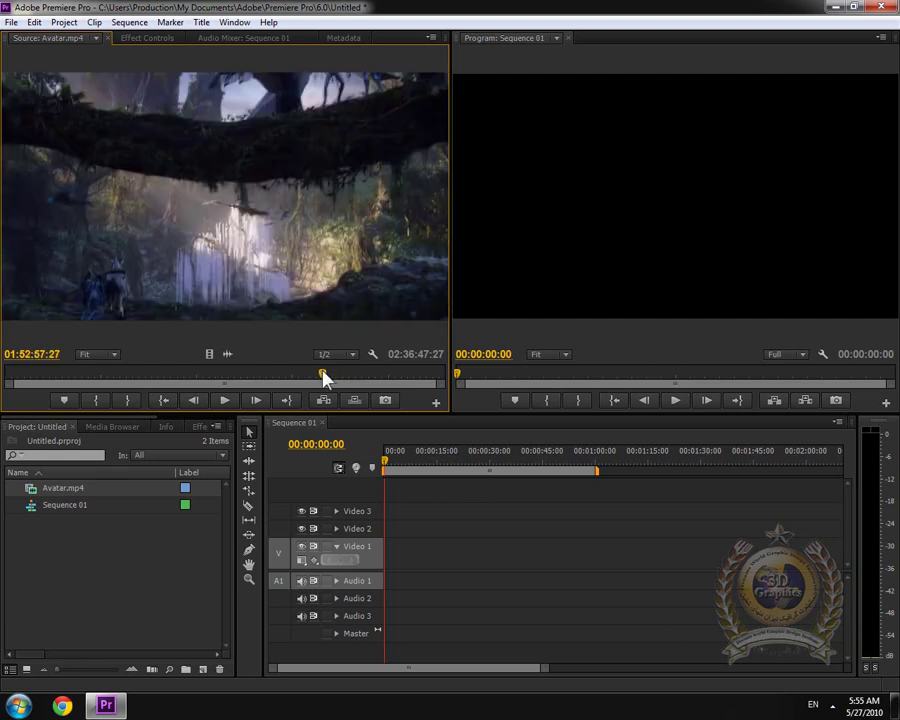
Step: Mark the source In at 01:53:58:00 and Out at 02:12:15:03
key("i")
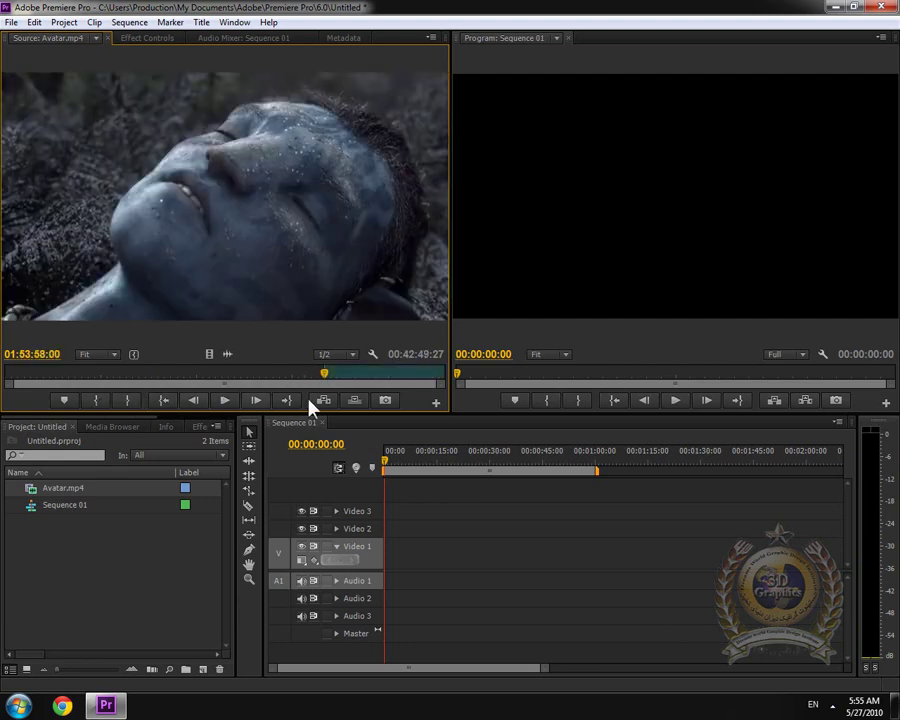
left_click(377, 375)
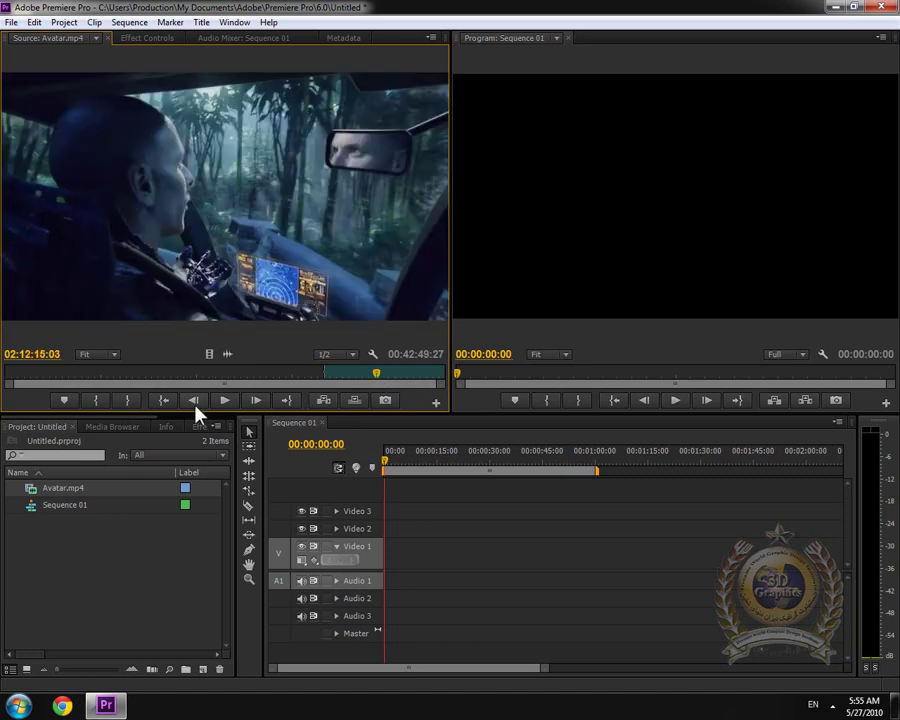
left_click(127, 401)
Step: Make Avatar.mp4.Subclip001, place it at the start of Sequence 01, and match sequence settings
left_click(95, 21)
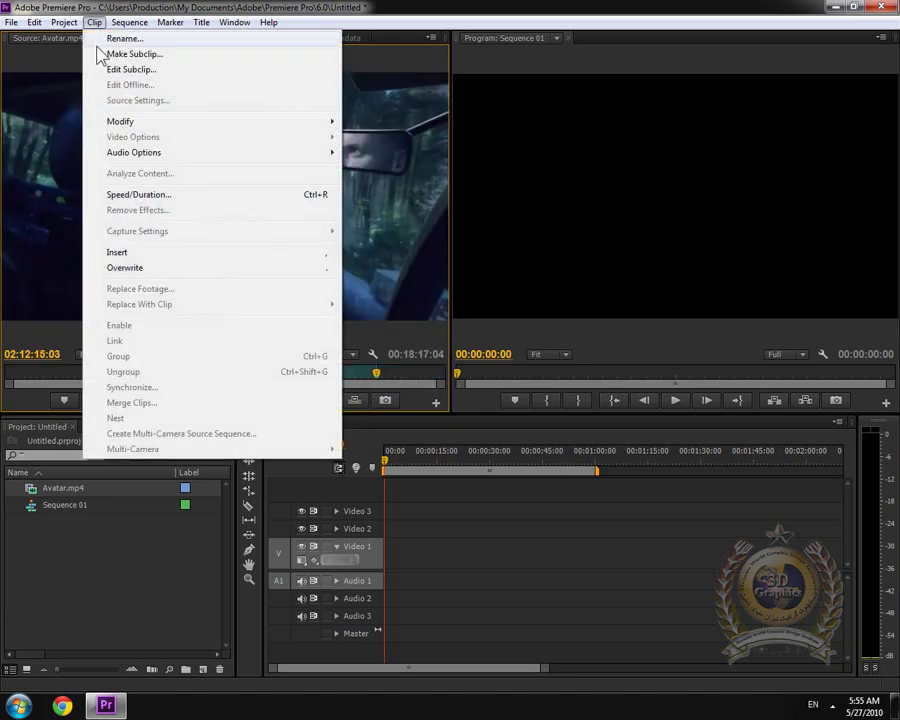
left_click(105, 53)
left_click(439, 364)
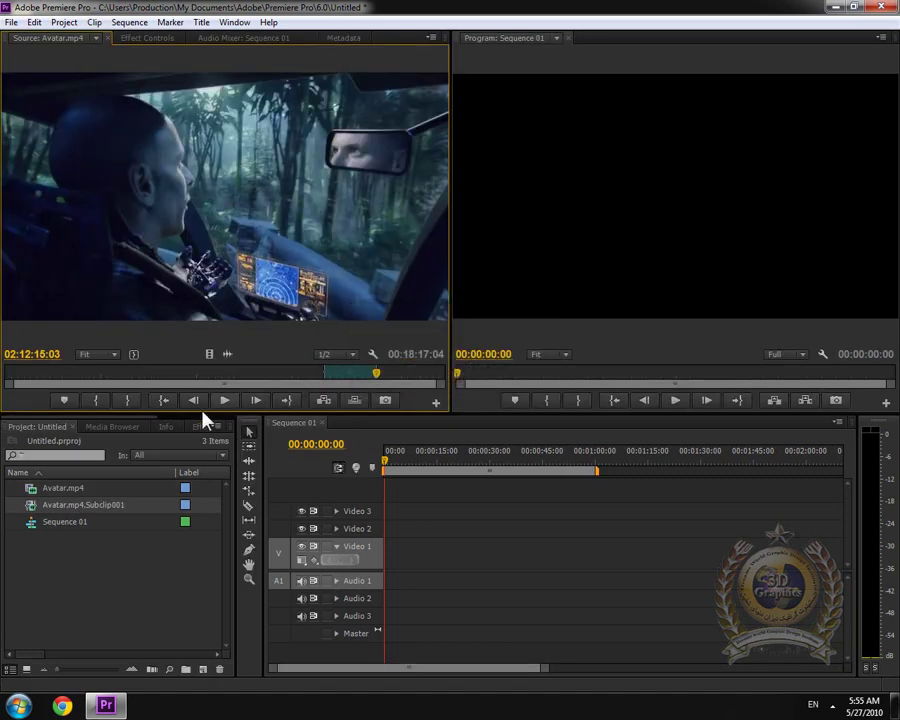
left_click_drag(30, 510, 384, 572)
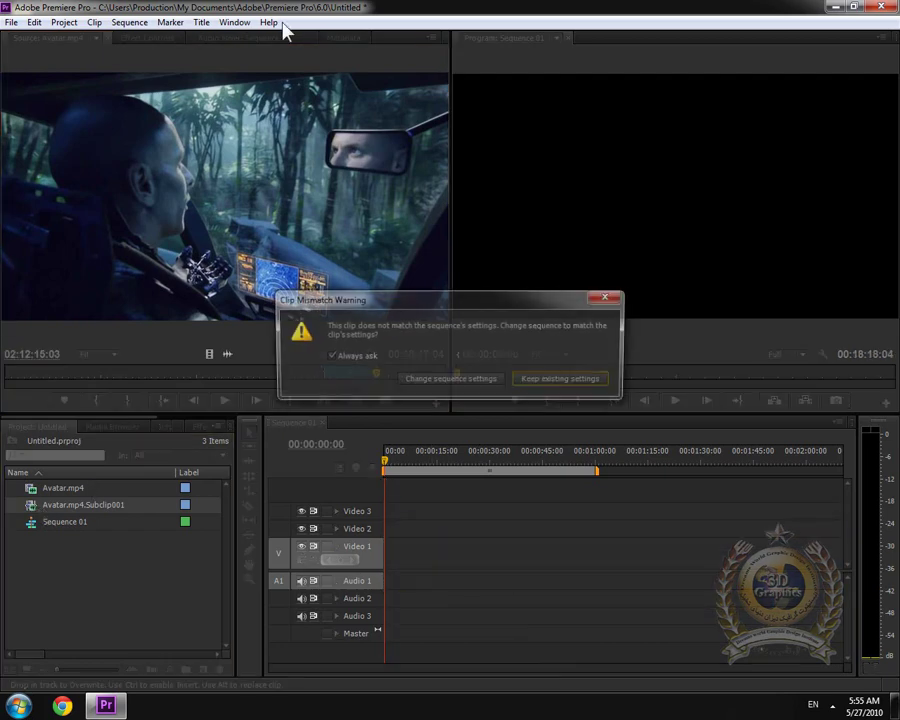
left_click(473, 381)
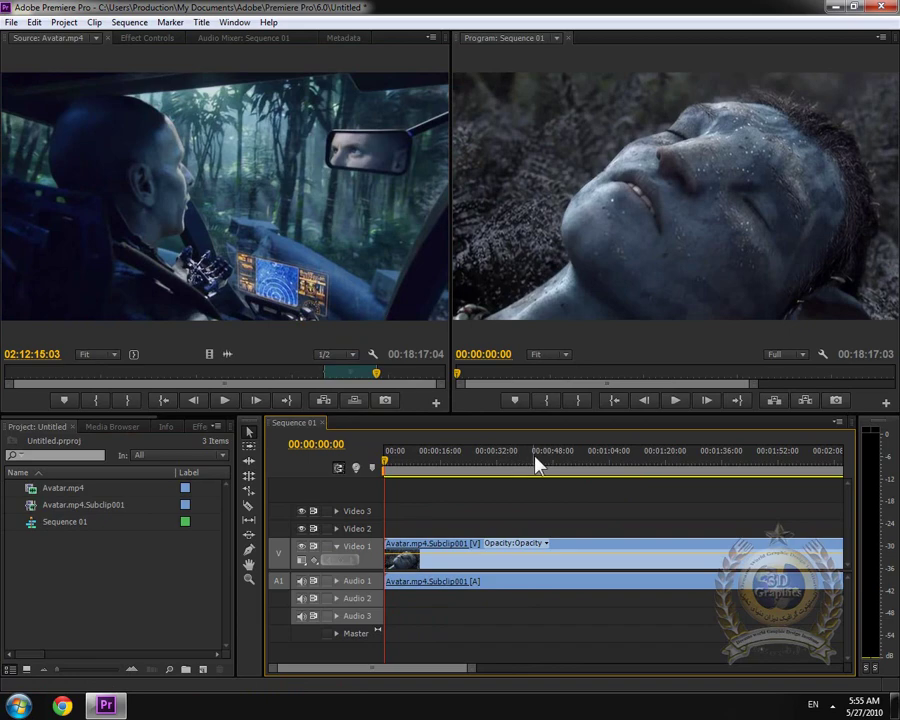
Step: Select the subclip on the timeline and mark it as the sequence range with Mark Clip
mouse_move(537, 462)
left_mouse_down()
mouse_move(434, 456)
mouse_move(551, 466)
left_mouse_up()
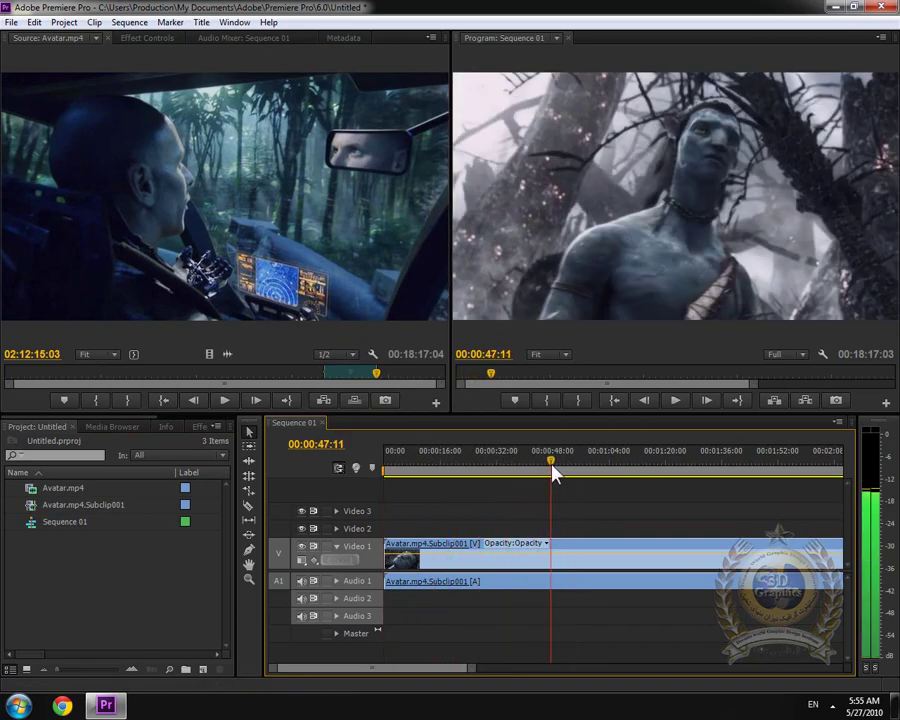
left_click(582, 566)
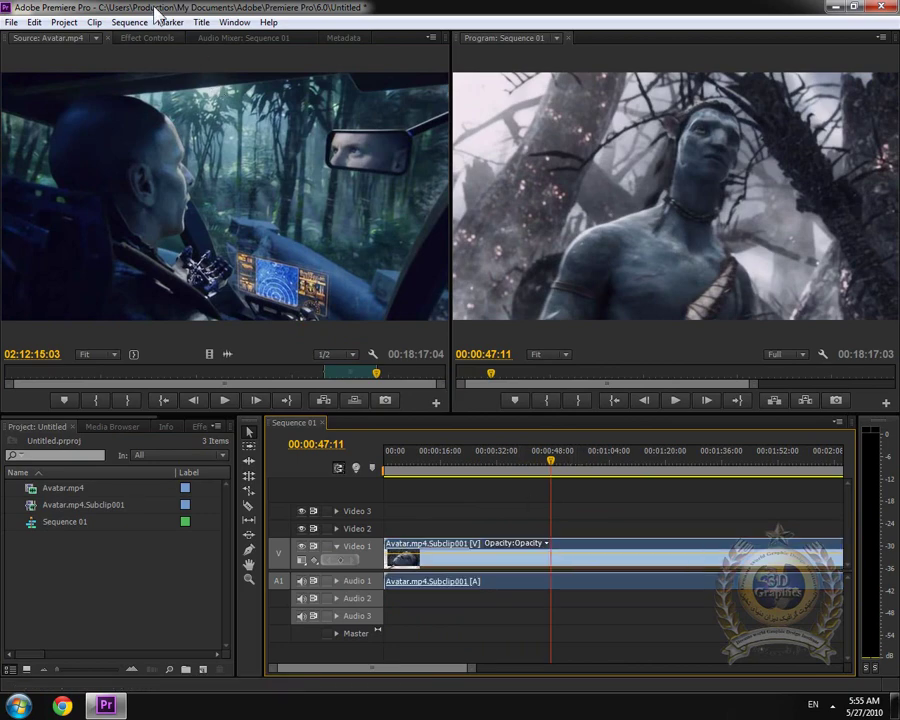
left_click(172, 22)
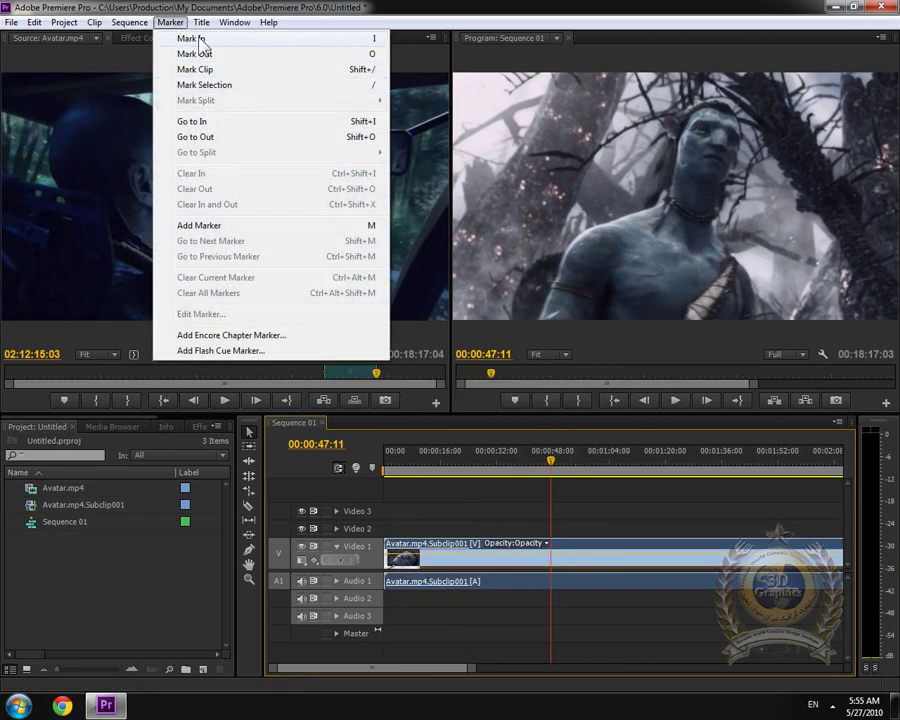
left_click(550, 467)
left_click(172, 23)
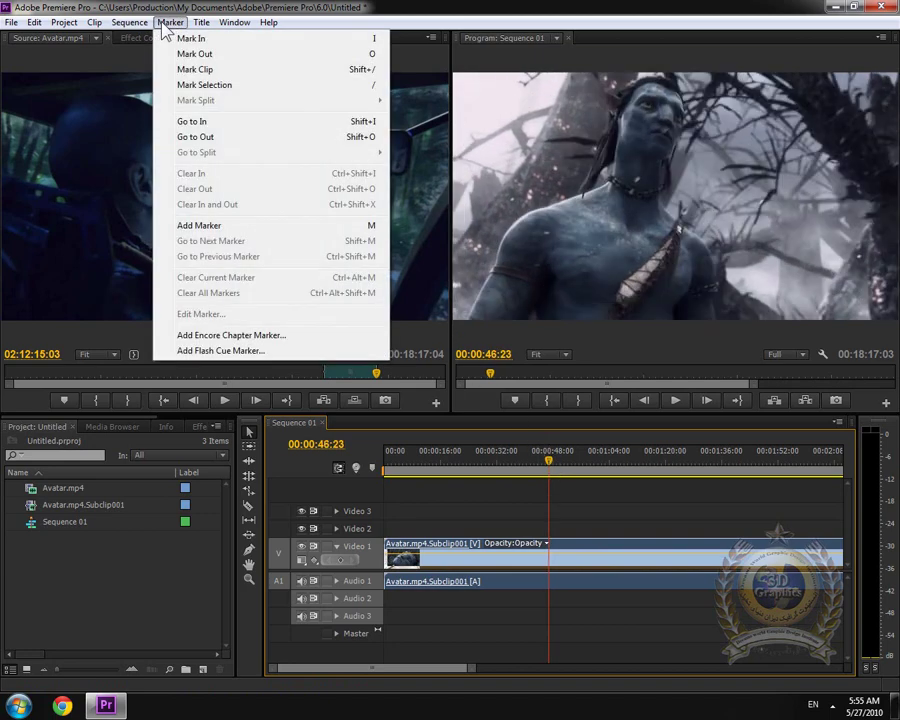
left_click(200, 68)
Step: Set an Out point at 00:01:11:10, clear In/Out, then split the subclip at 00:01:12:22
mouse_move(550, 468)
left_mouse_down()
mouse_move(706, 473)
mouse_move(673, 473)
mouse_move(659, 462)
mouse_move(639, 472)
left_mouse_up()
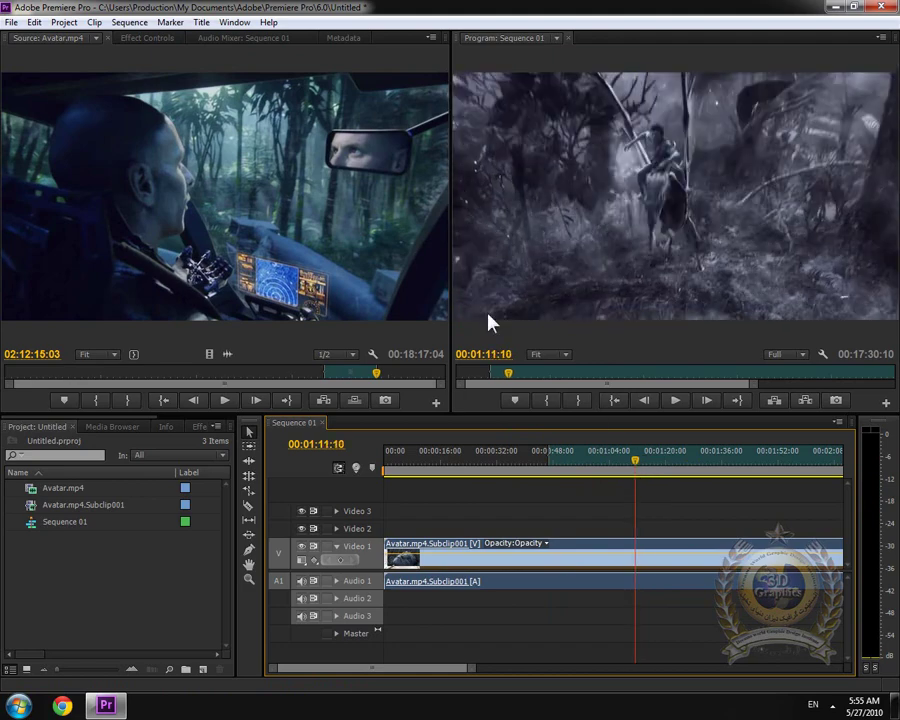
left_click(170, 22)
left_click(201, 55)
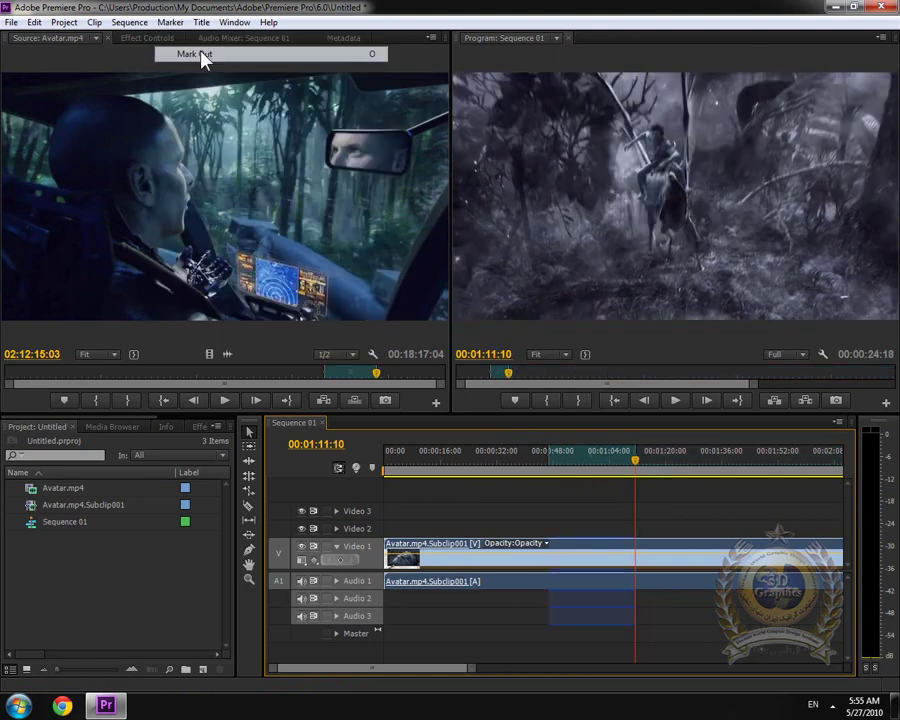
mouse_move(643, 471)
left_mouse_down()
mouse_move(565, 466)
mouse_move(645, 466)
left_mouse_up()
key("ctrl+shift+x")
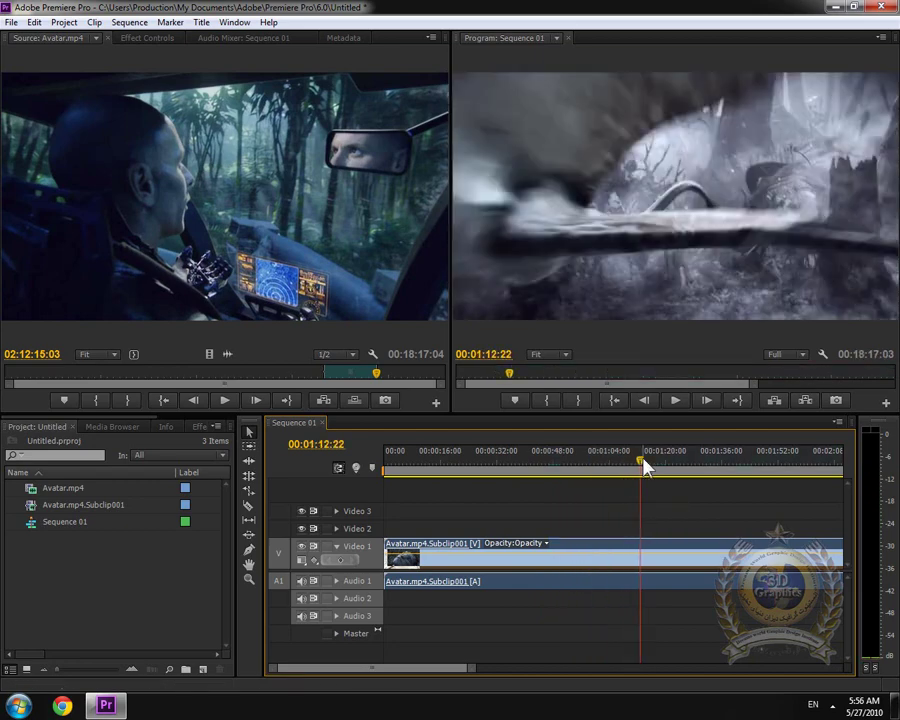
key("ctrl+k")
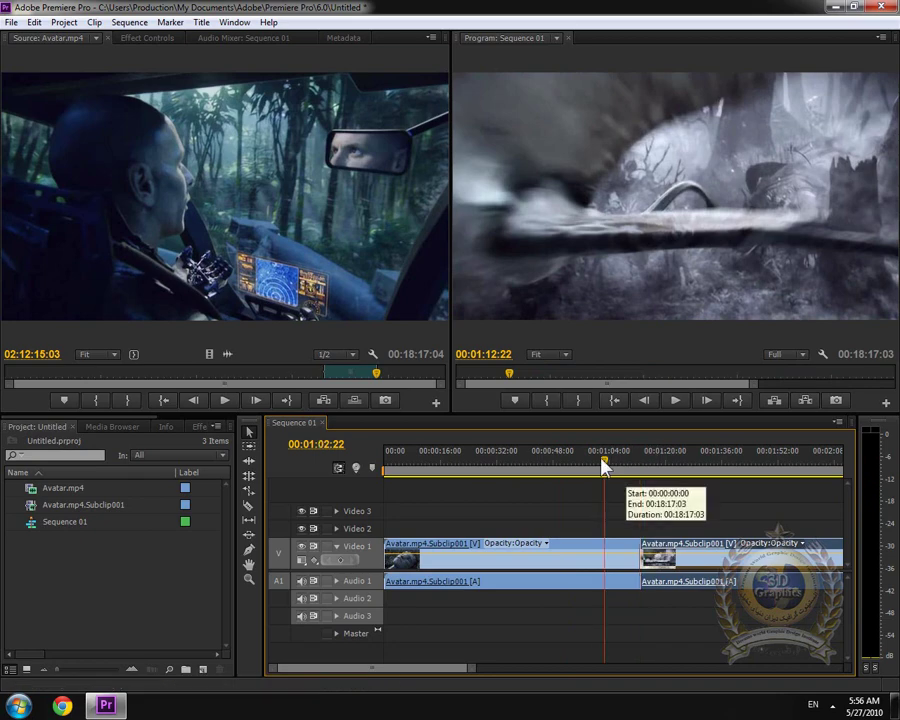
Step: Set the sequence In and Out around the subclip using Marker > Mark Clip
left_click_drag(603, 462, 527, 462)
left_click(168, 22)
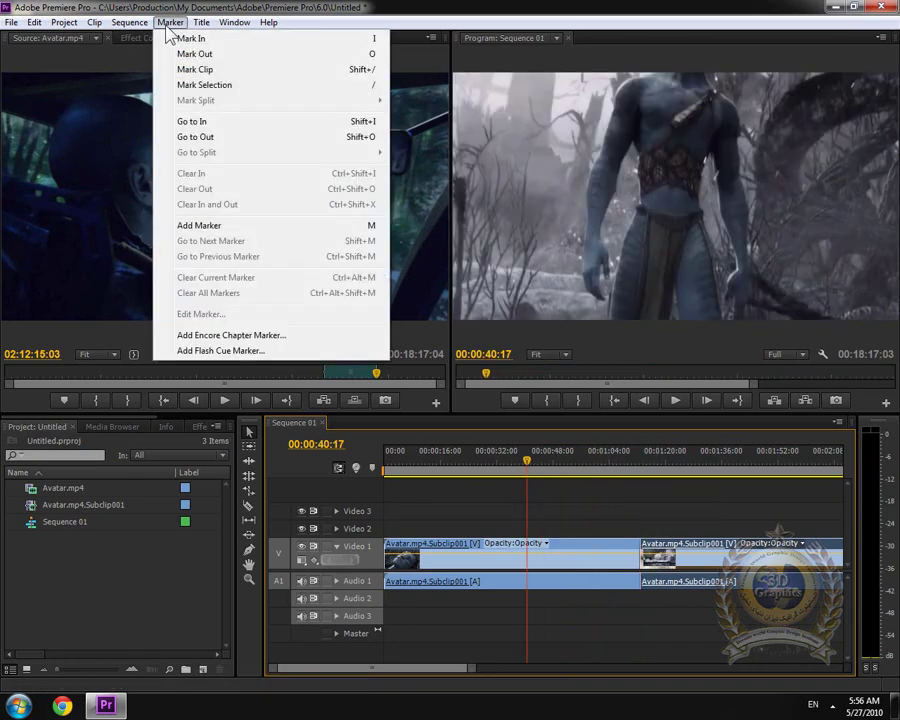
left_click(224, 88)
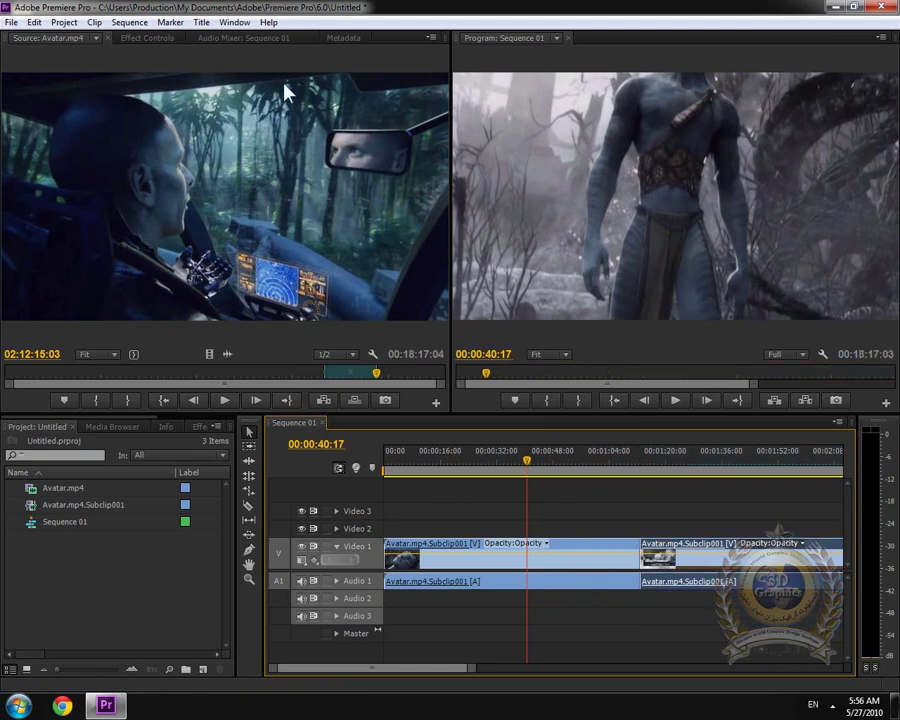
left_click(170, 22)
left_click(198, 70)
Step: Select the Video 1 subclip and move the Avatar source to 00:38:34:05
left_click(170, 22)
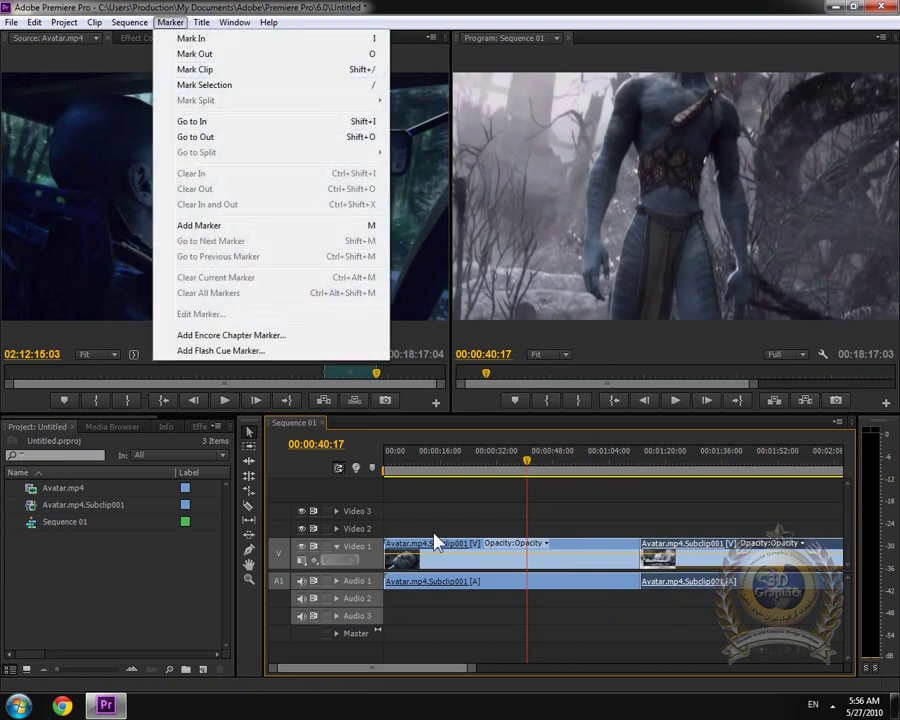
left_click(573, 569)
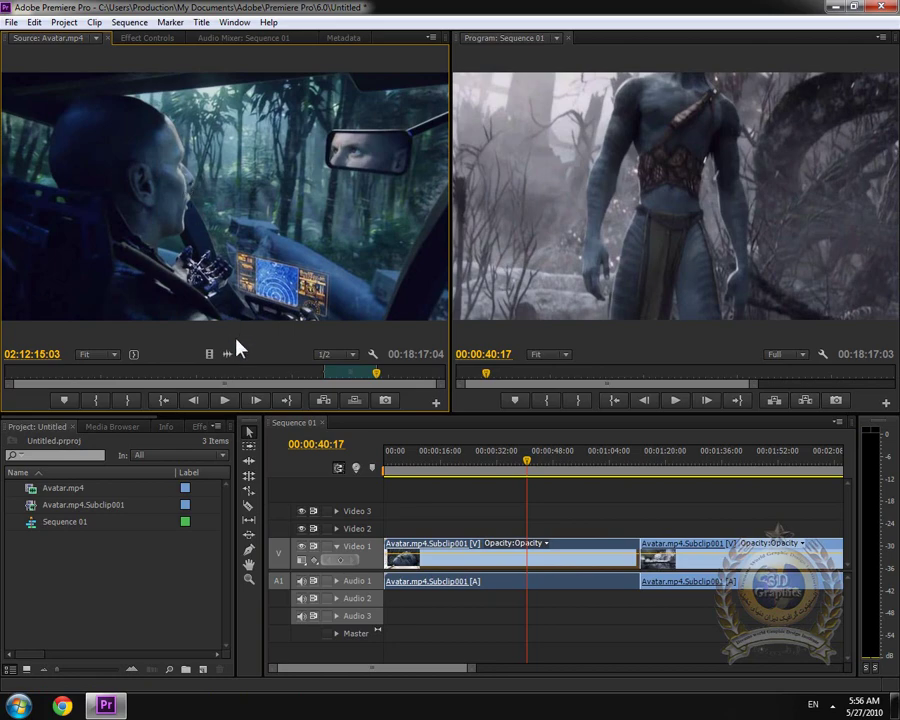
left_click_drag(157, 370, 129, 373)
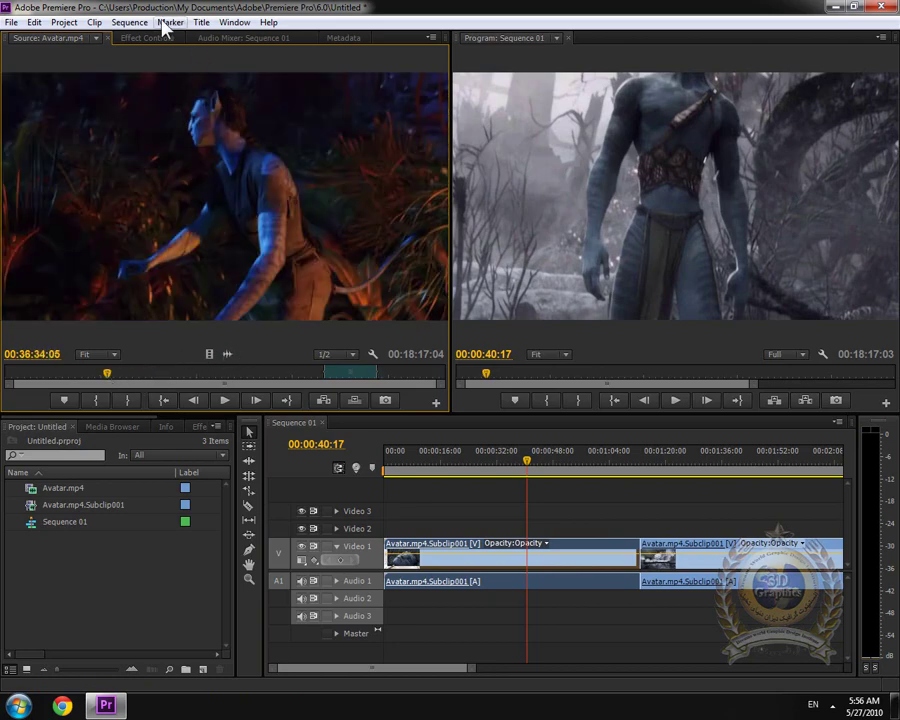
Step: Set a video-only In point at 00:38:34:05 via Marker > Mark Split
left_click(168, 22)
mouse_move(227, 102)
left_click(445, 102)
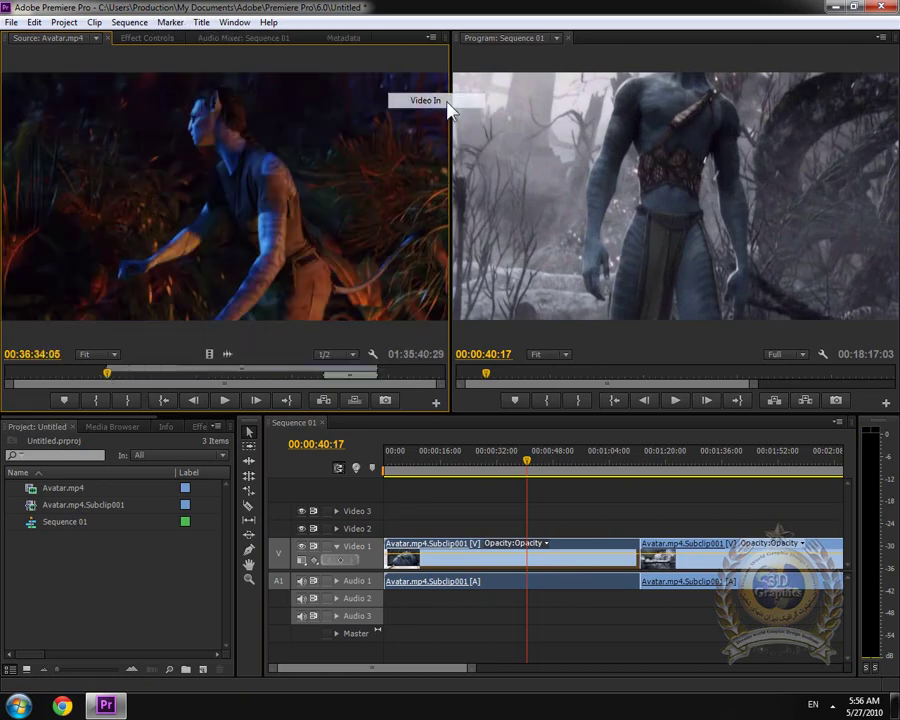
Step: Set a video-only Out point at 01:09:37:28 on the Avatar source
left_click(201, 377)
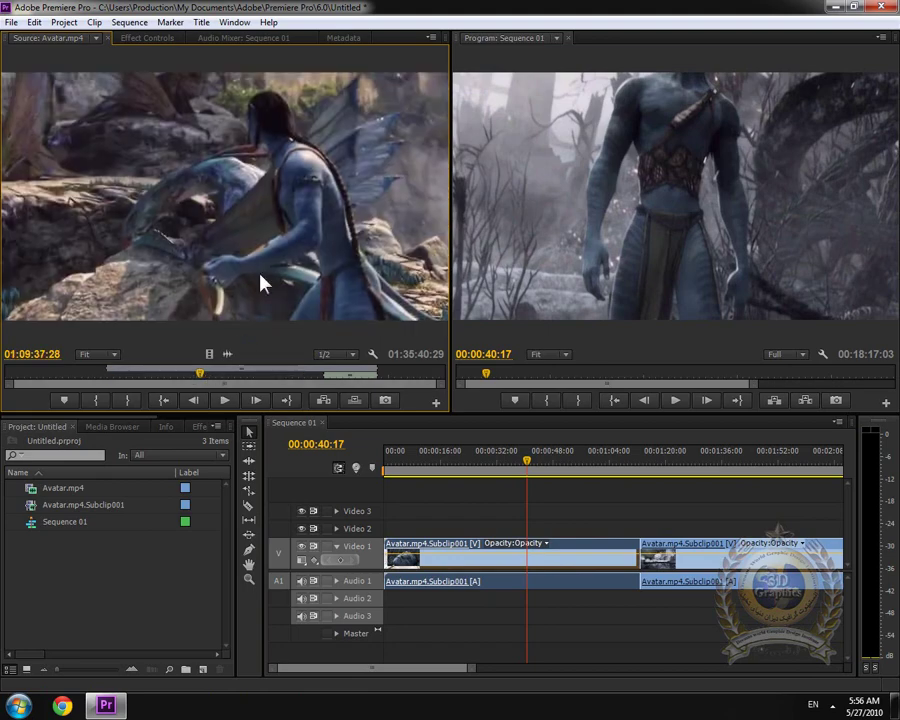
left_click(168, 22)
mouse_move(275, 102)
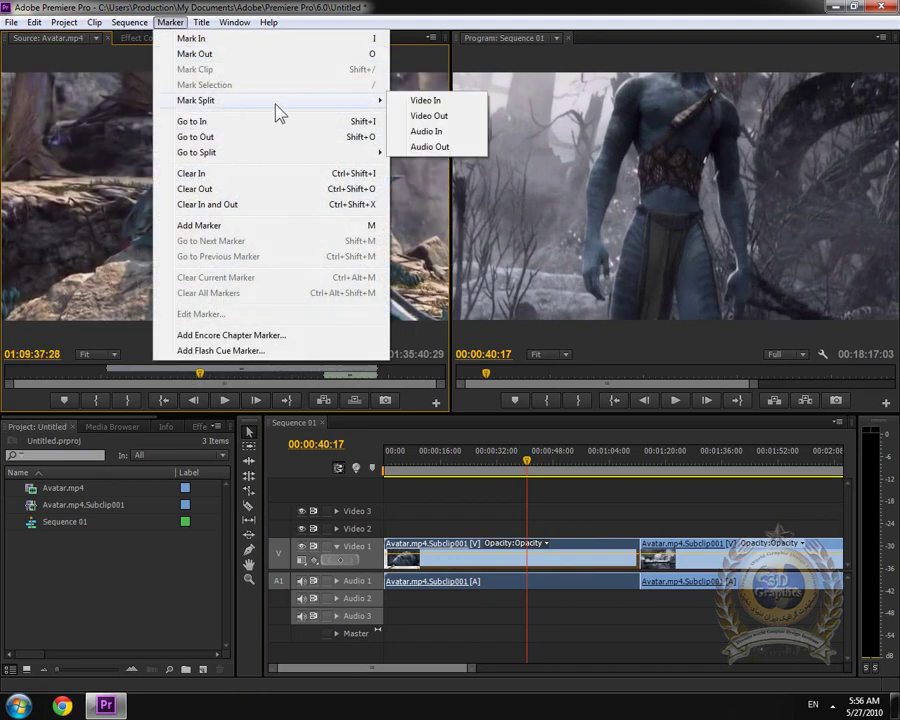
left_click(428, 118)
Step: Move the Avatar source to about 00:58:21:20 and review the split-mark options
left_click_drag(201, 372, 170, 380)
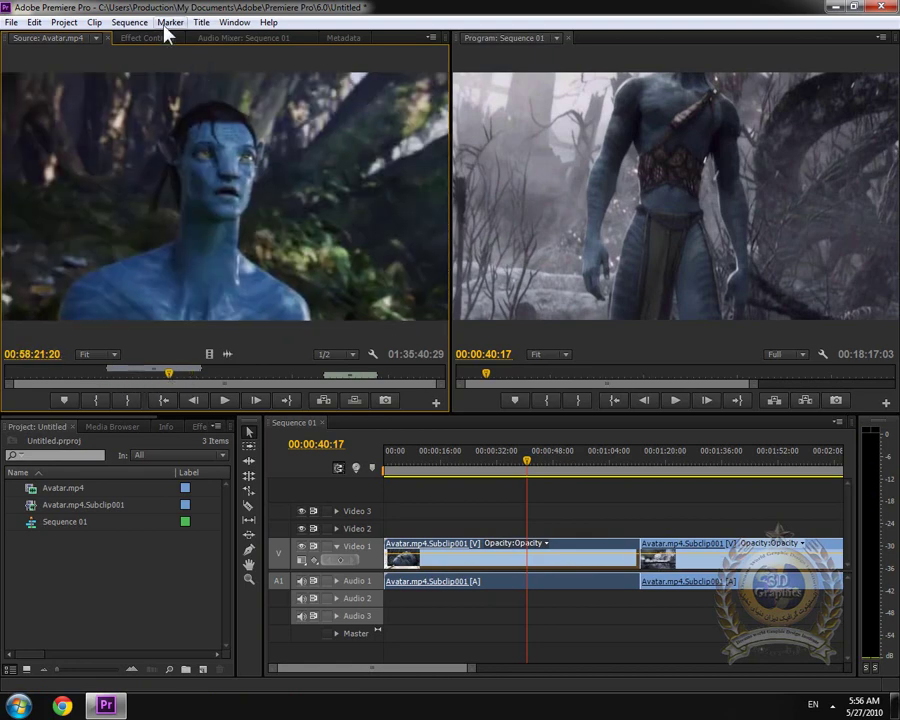
left_click(168, 23)
mouse_move(200, 100)
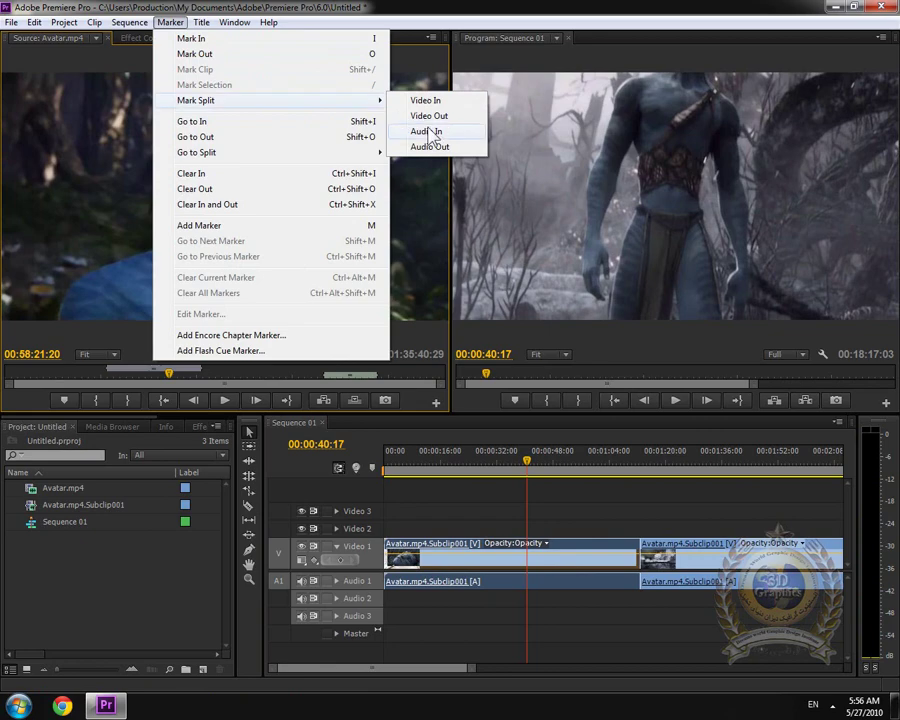
left_click(26, 497)
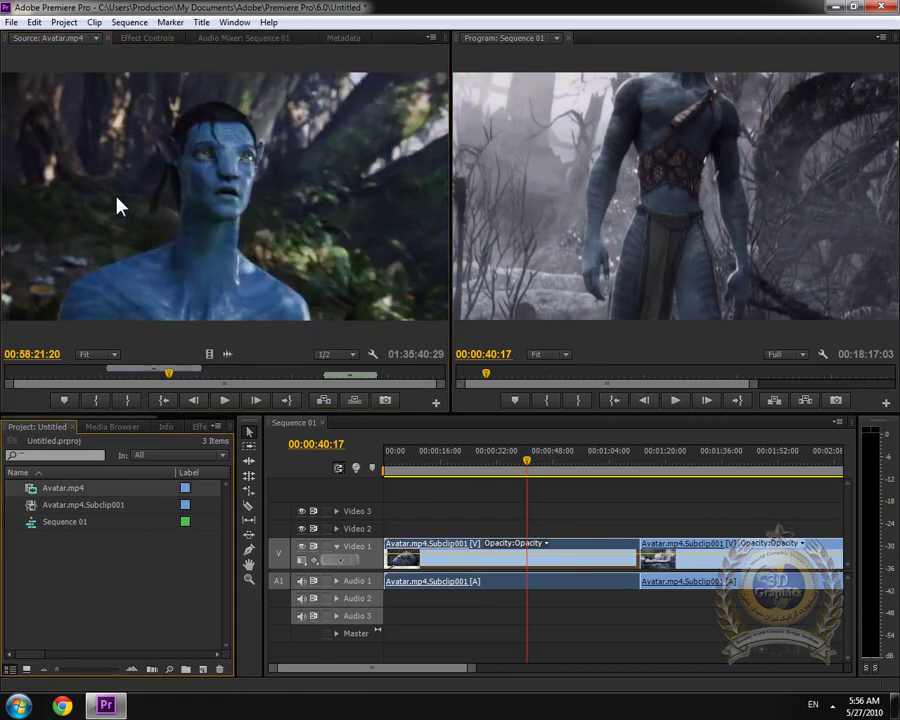
Step: Extract the Avatar clip's audio to Avatar Audio Extracted.wav via Clip > Audio Options
left_click(100, 22)
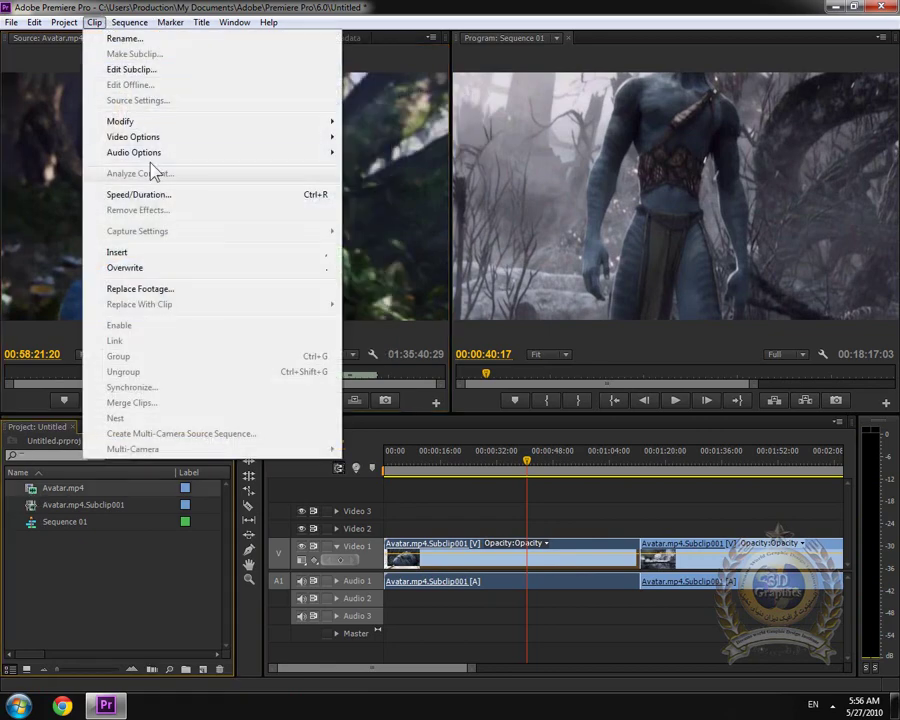
mouse_move(170, 150)
left_click(400, 196)
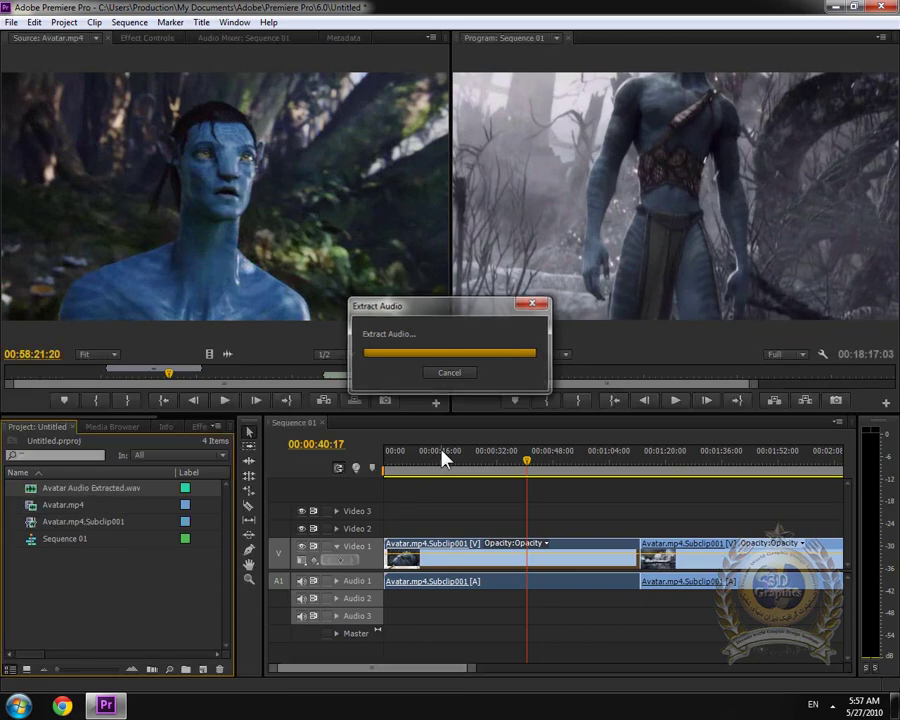
Step: Open Avatar Audio Extracted.wav in the Source monitor and navigate its waveform around 00;29
right_click(32, 488)
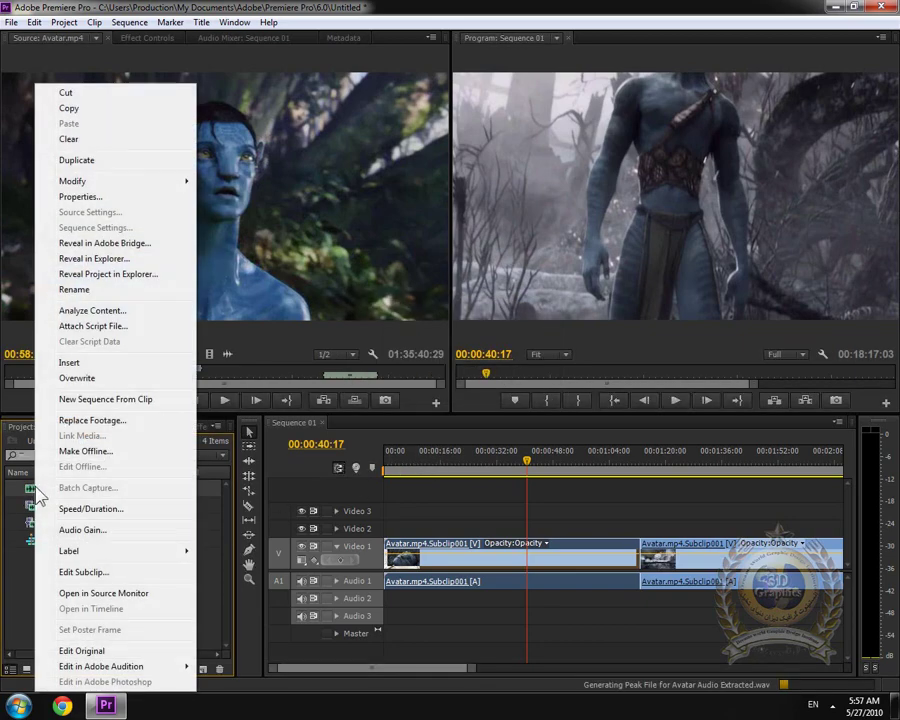
left_click(84, 594)
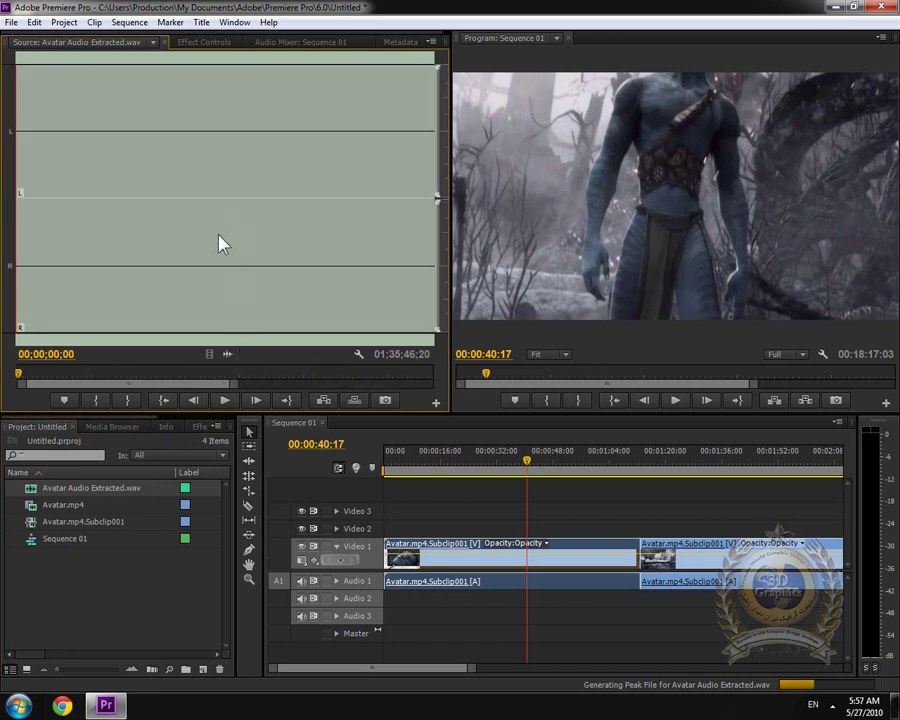
left_click(297, 183)
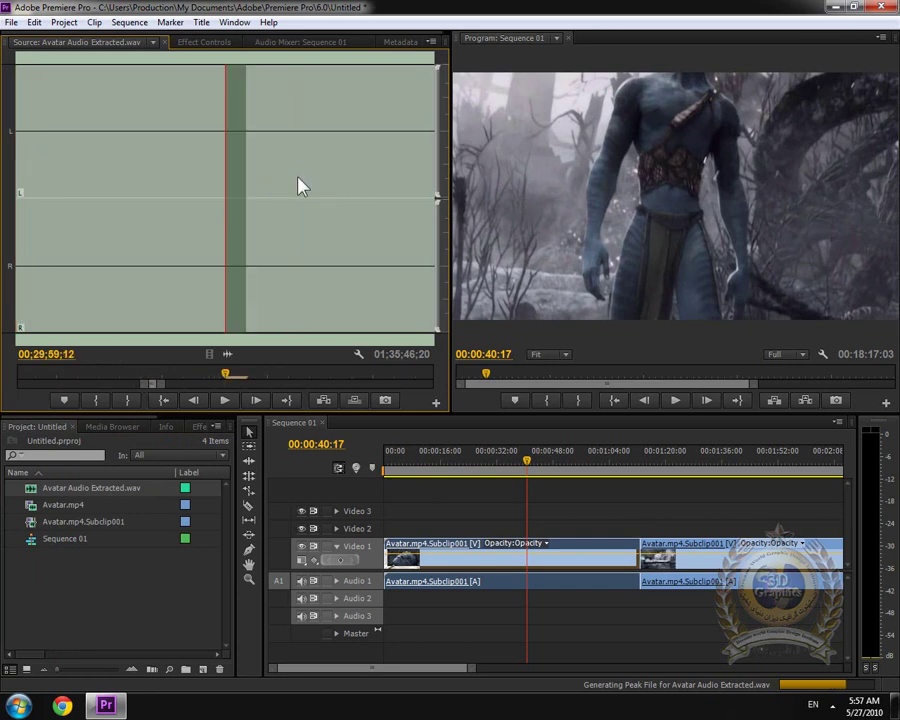
left_click(170, 22)
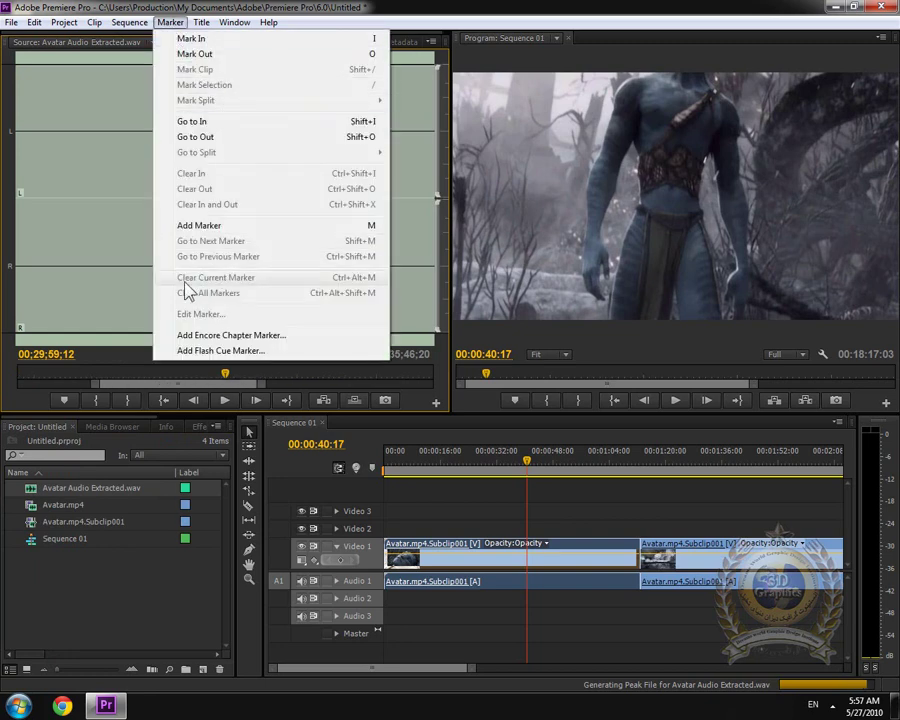
left_click(86, 130)
left_click(170, 24)
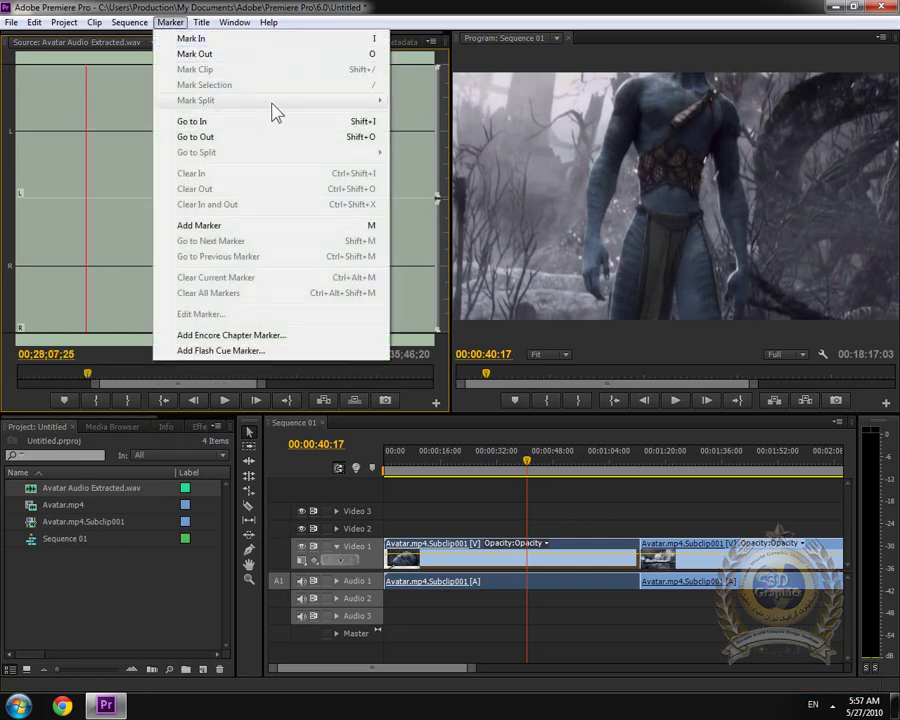
left_click(118, 615)
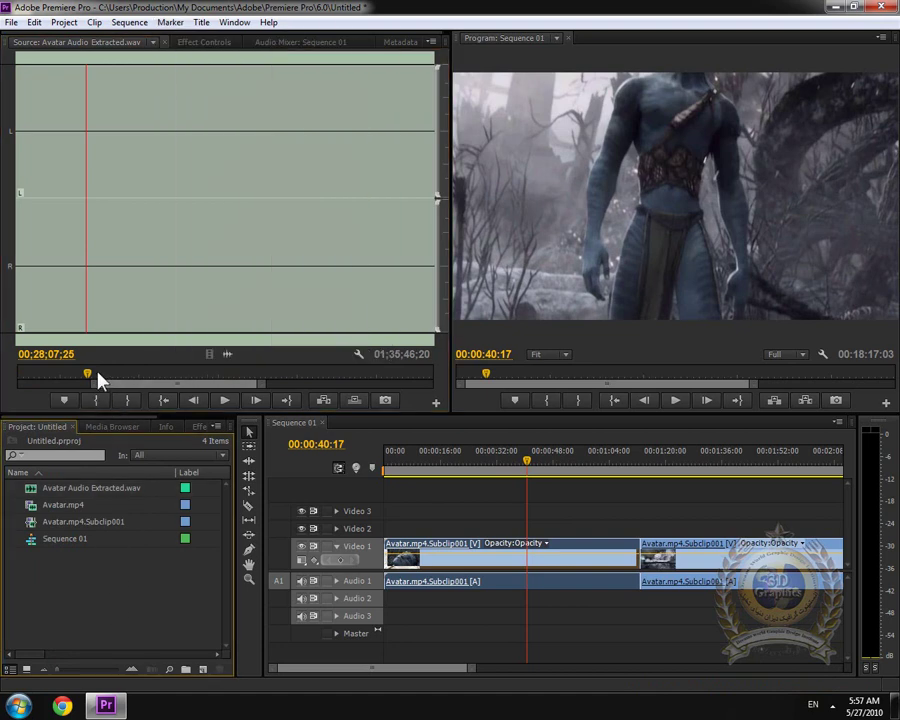
mouse_move(88, 374)
left_mouse_down()
mouse_move(227, 373)
mouse_move(201, 376)
left_mouse_up()
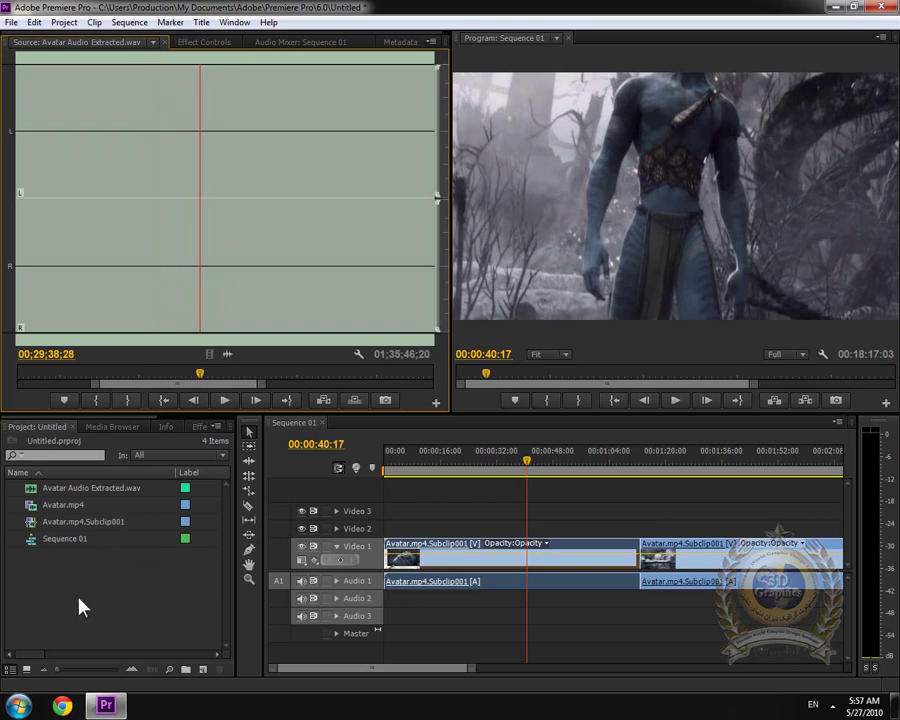
Step: Mark Sequence 01 In at 00:00:15:00 and Out at 00:00:52:04
left_click(129, 22)
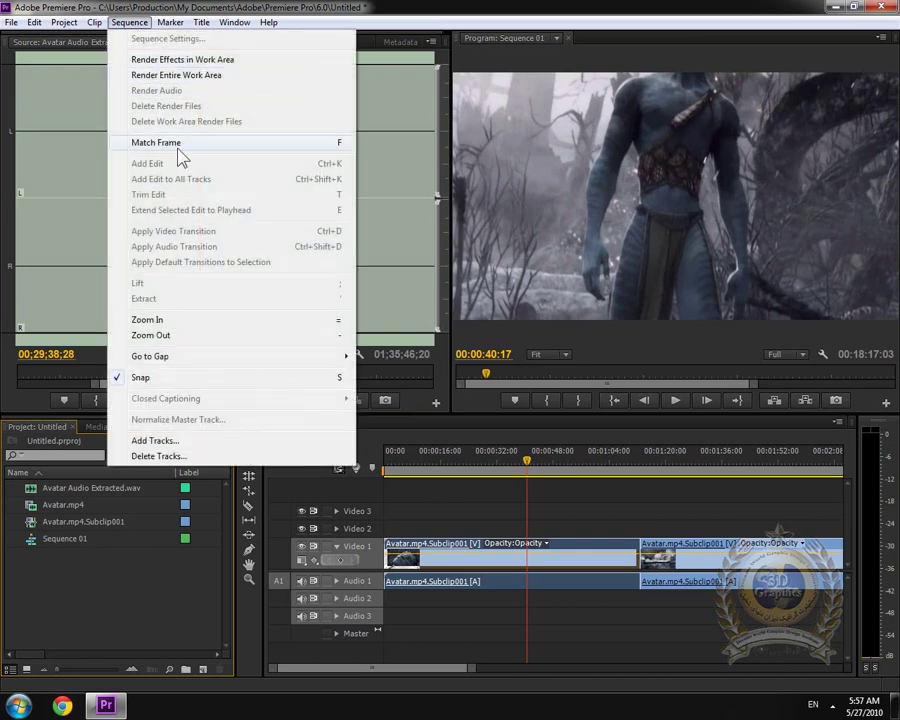
mouse_move(172, 22)
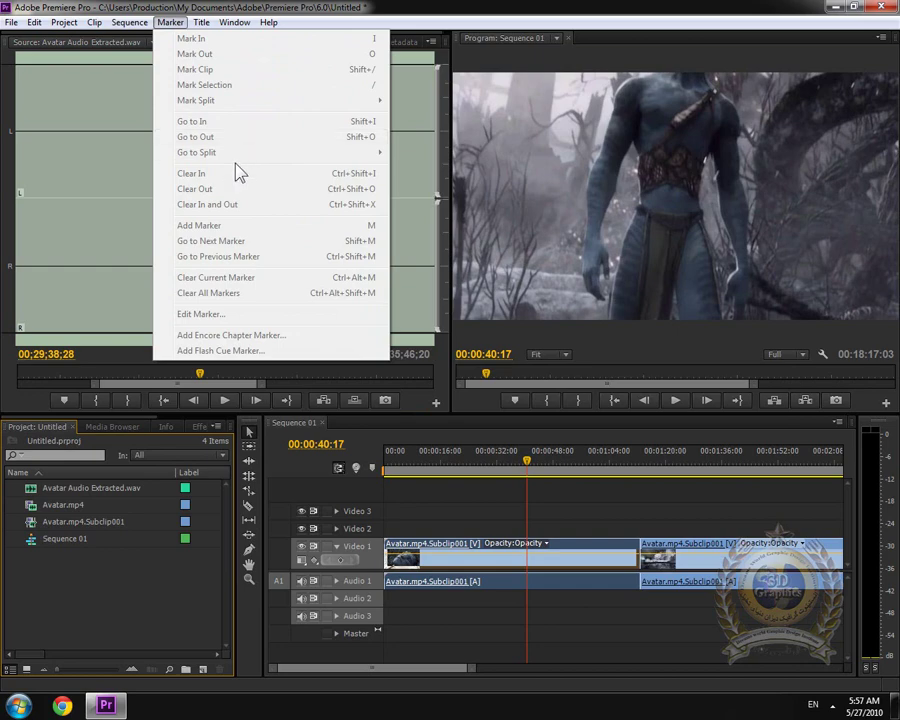
left_click_drag(510, 465, 452, 462)
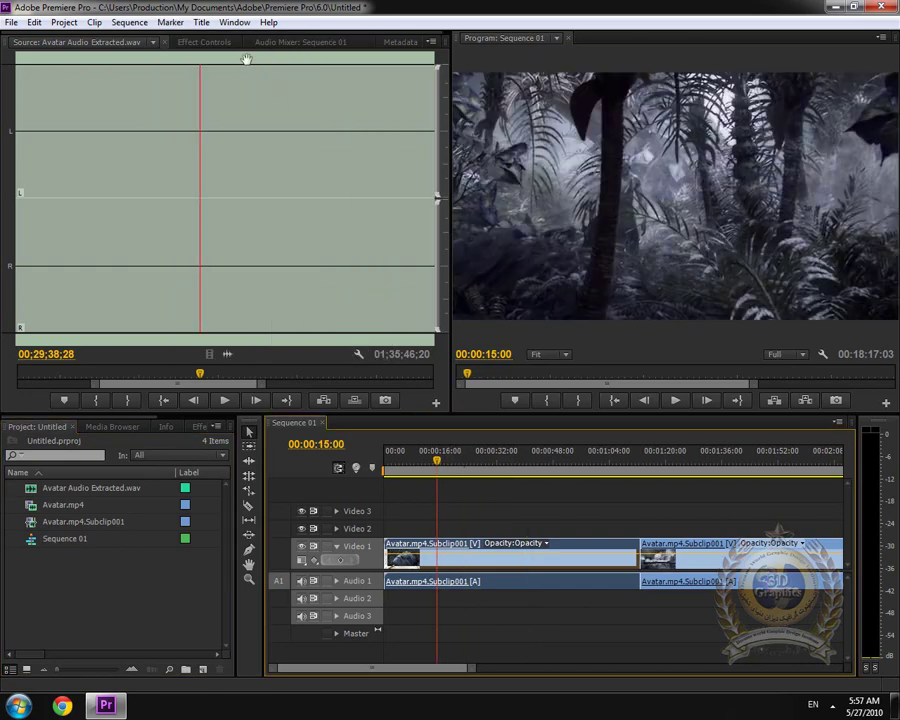
left_click(170, 22)
left_click(520, 466)
left_click(567, 462)
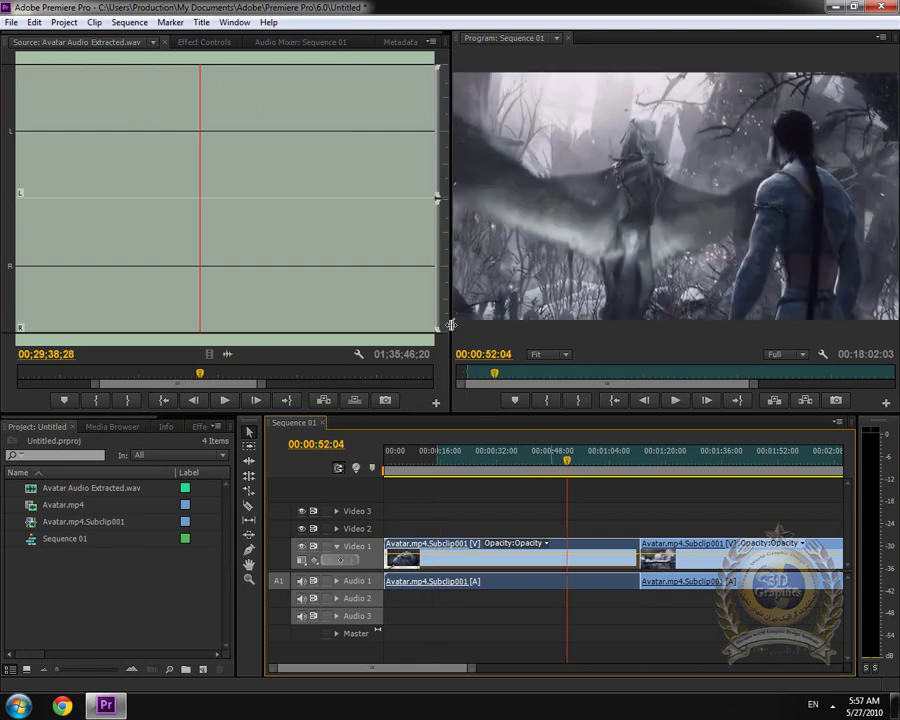
left_click(170, 22)
left_click(214, 68)
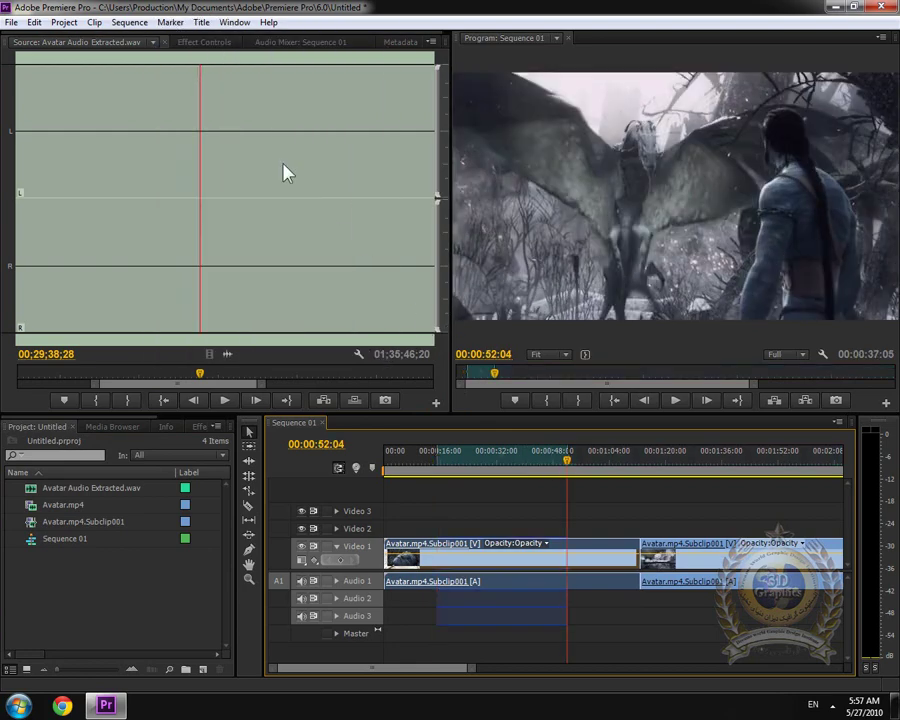
Step: Jump to the sequence In point and then the Out point to verify the range
left_click(170, 22)
left_click(216, 123)
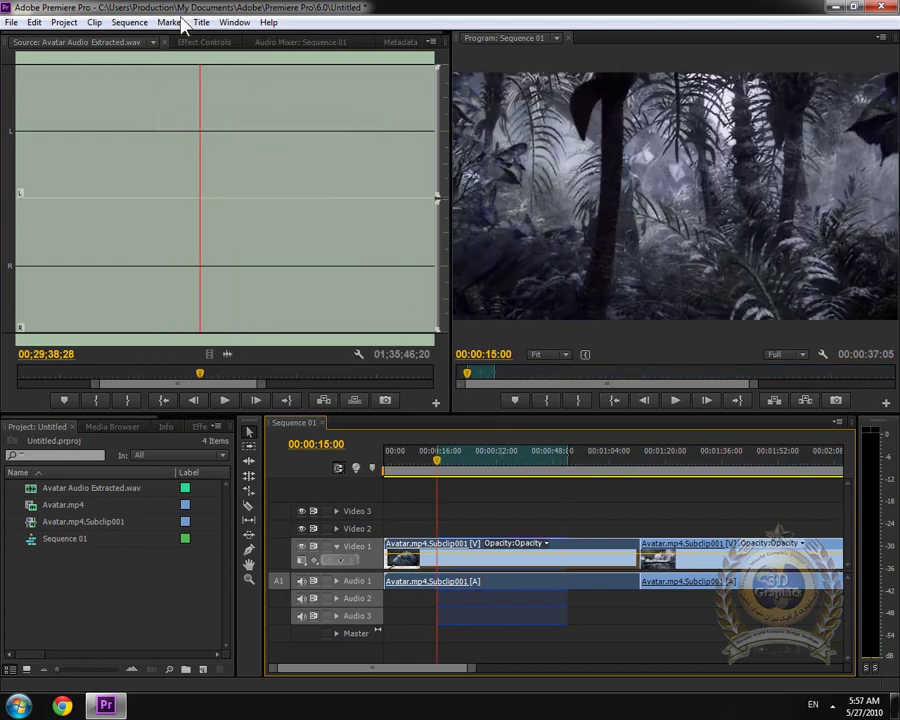
left_click(172, 22)
left_click(219, 136)
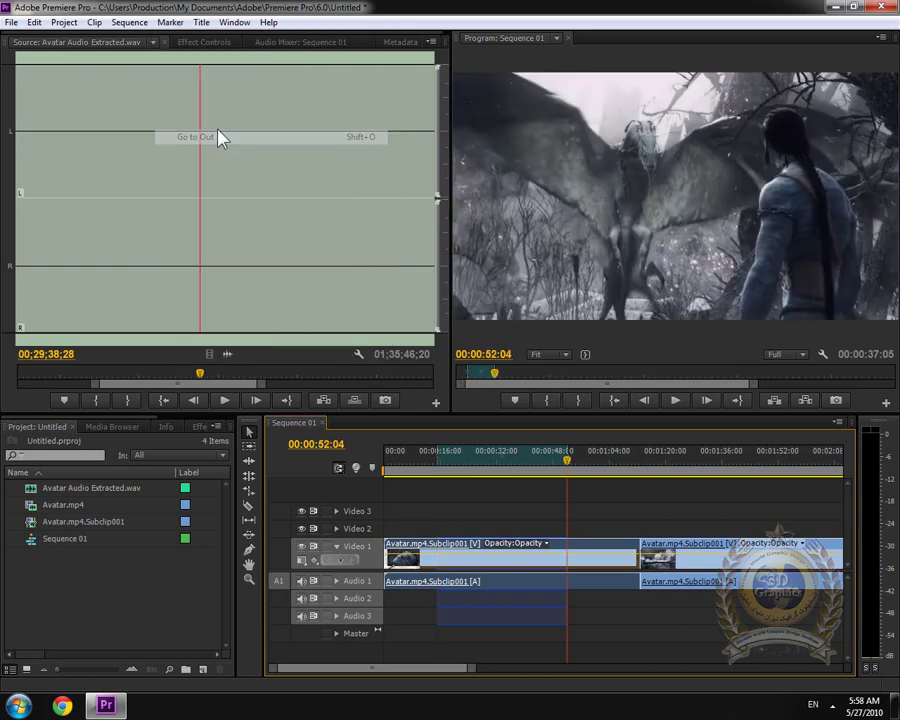
left_click(171, 22)
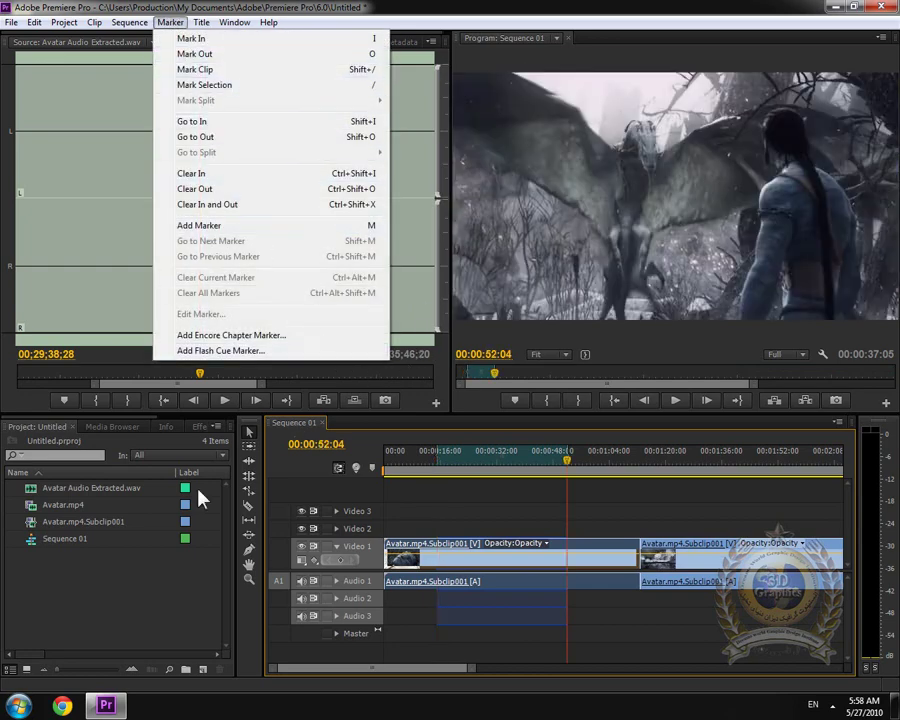
Step: Load Avatar.mp4.Subclip001 in the Source Monitor with In at 02:03:21:25 and Out at 02:04:49:29
left_click(48, 522)
right_click(44, 525)
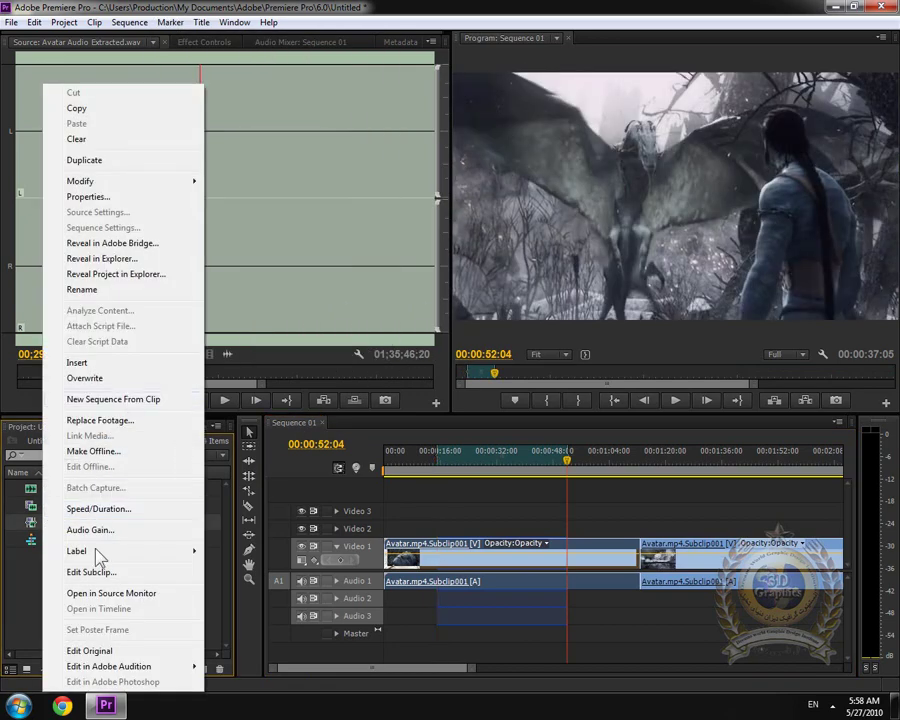
left_click(112, 594)
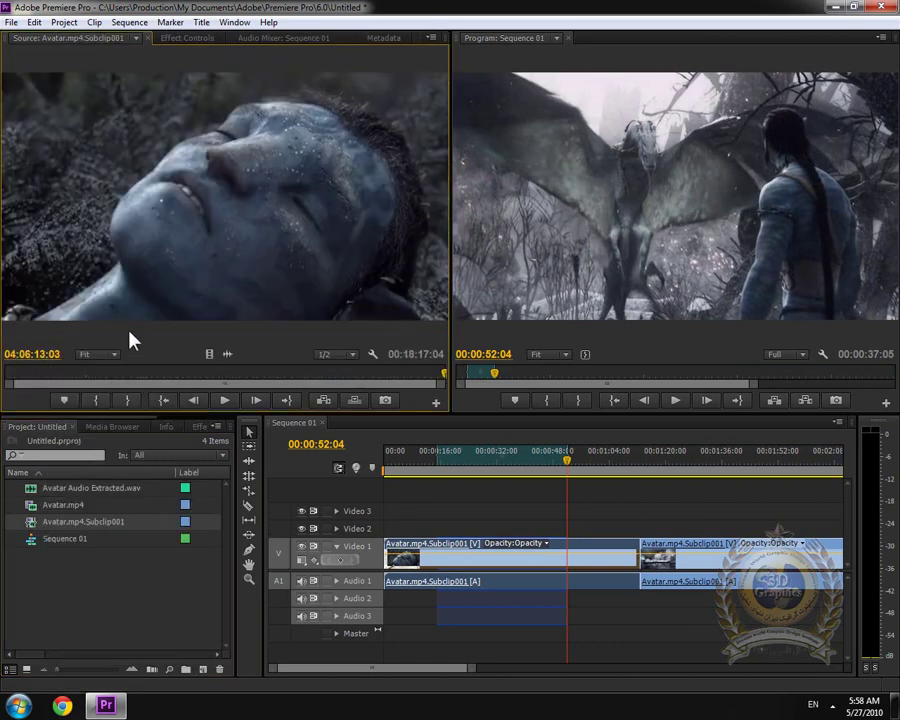
left_click(158, 382)
left_click(96, 400)
left_click(266, 380)
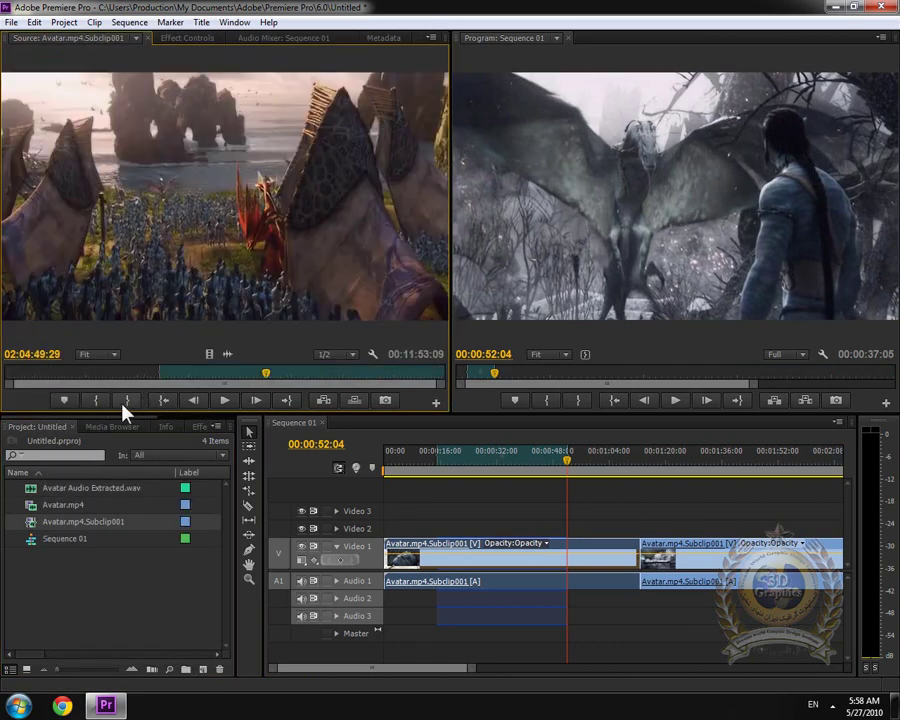
left_click(124, 402)
Step: Jump the source playhead to the video In split point, then the video Out split point
left_click(169, 22)
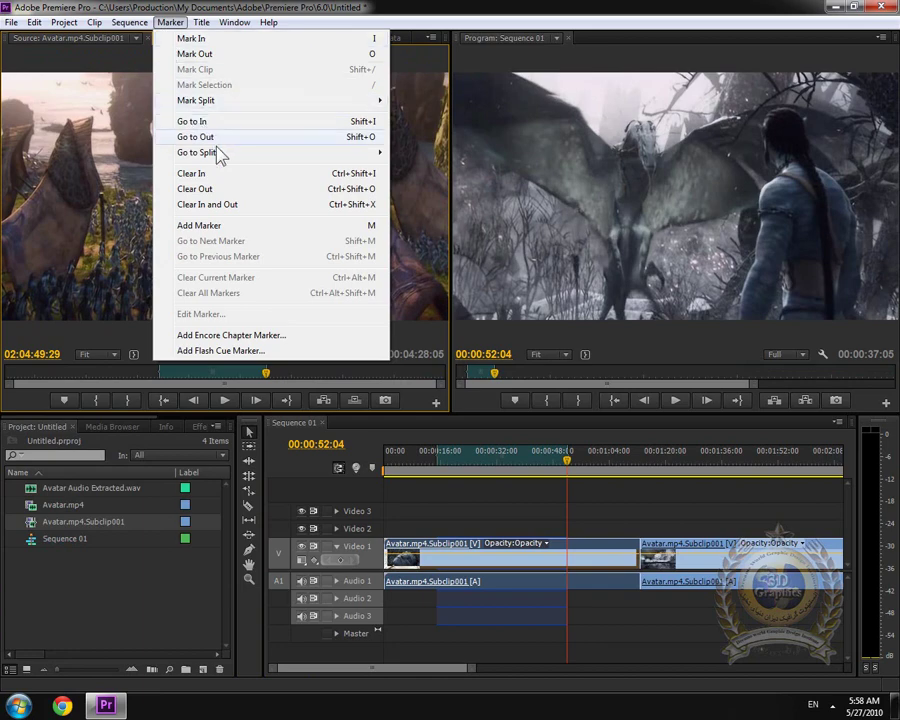
mouse_move(218, 155)
left_click(420, 152)
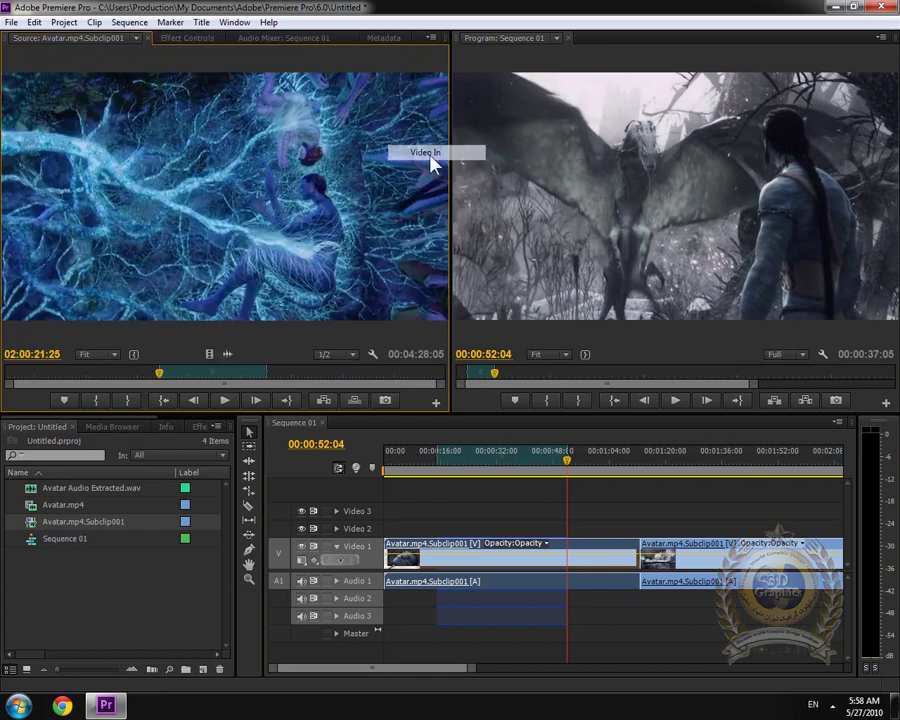
left_click(169, 22)
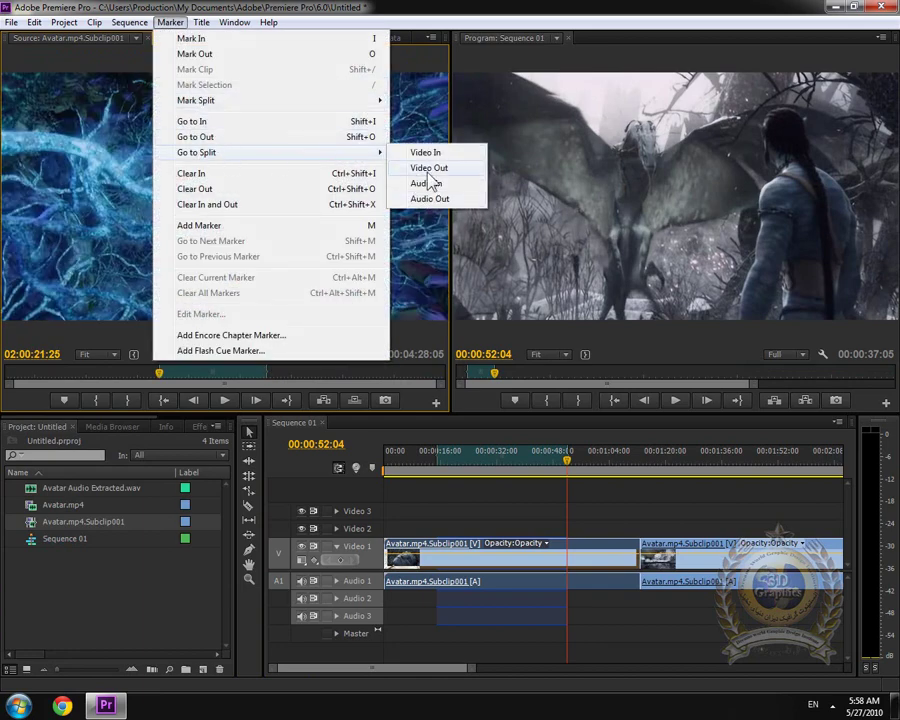
left_click(429, 169)
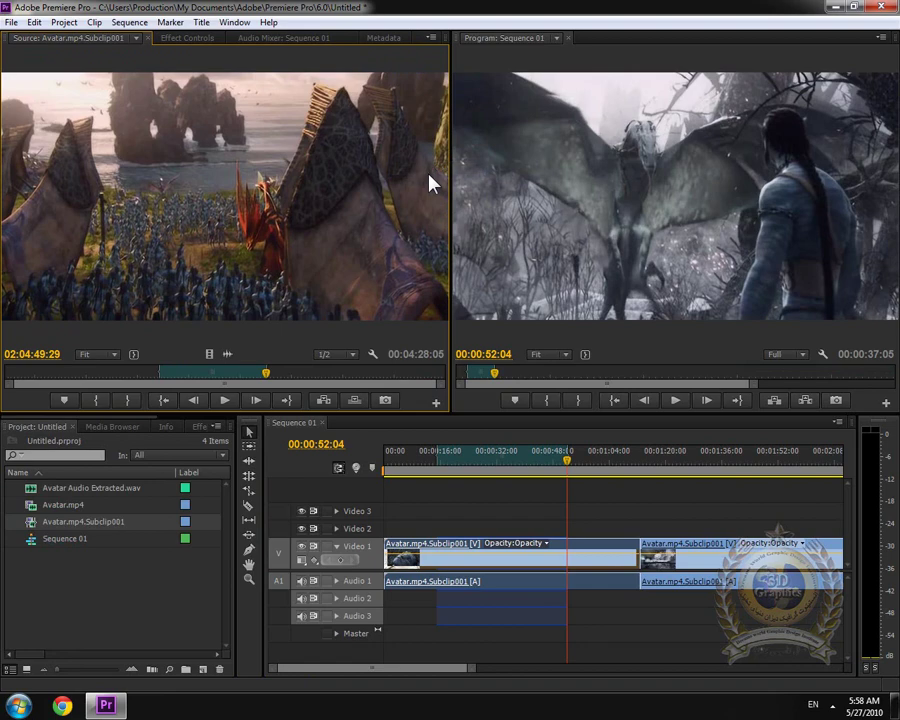
Step: Clear the source In point, then clear both In and Out points
left_click(203, 22)
mouse_move(172, 22)
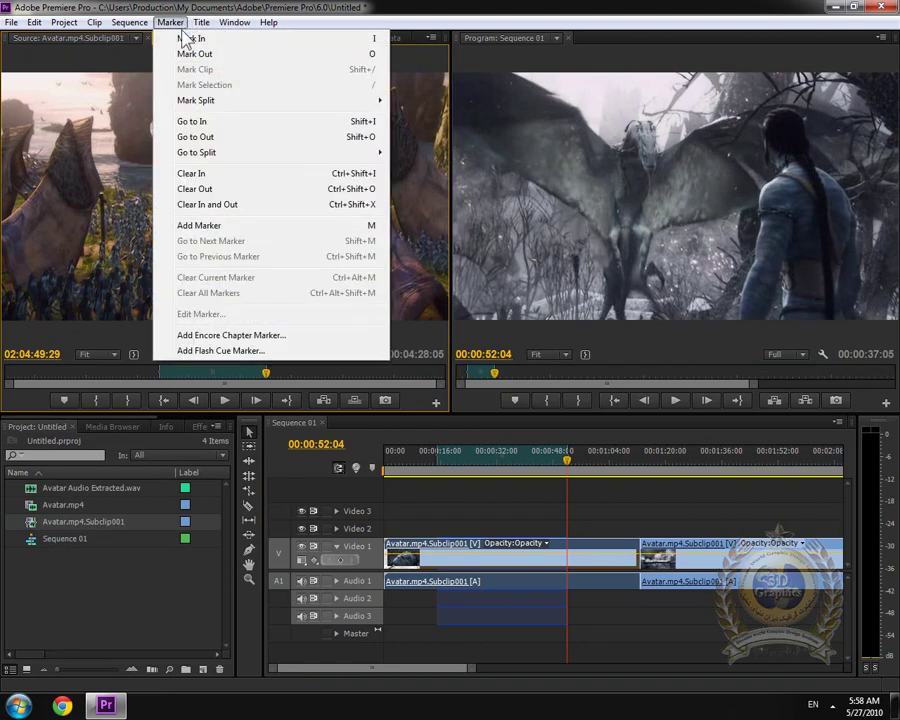
left_click(241, 176)
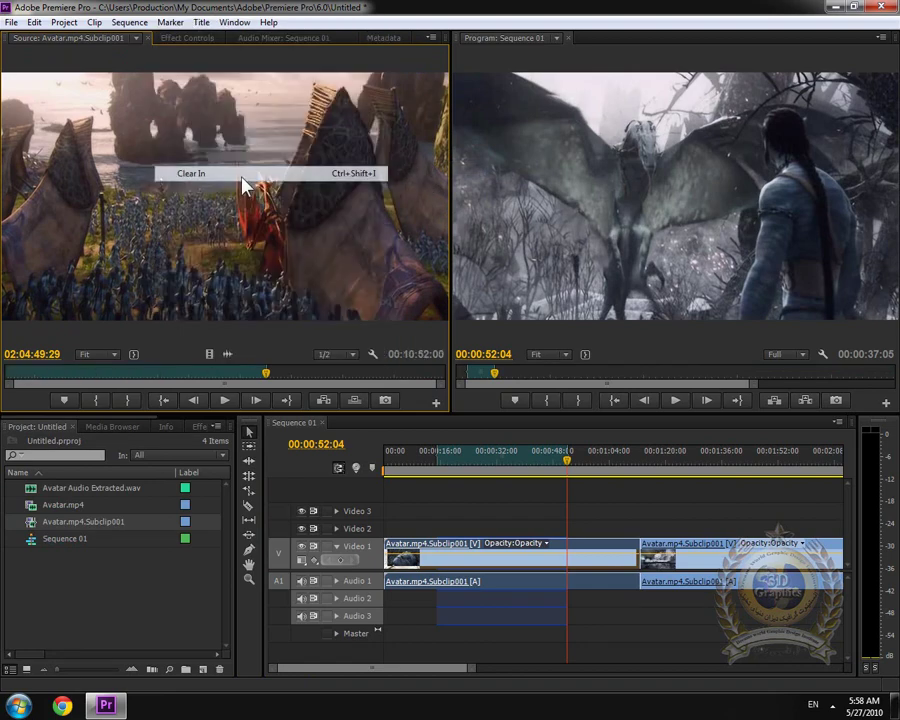
left_click(170, 22)
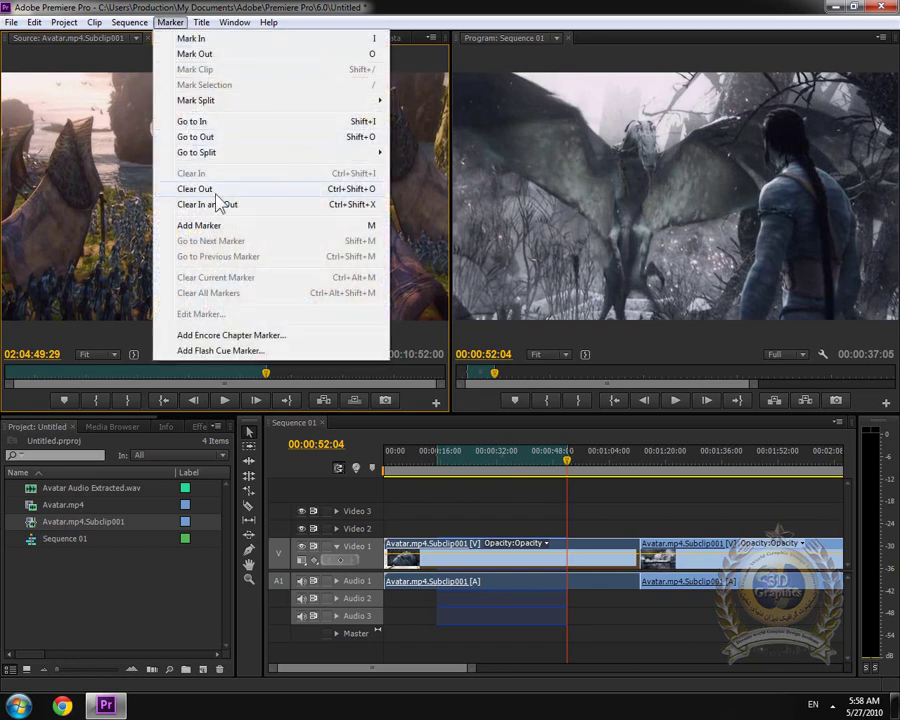
left_click(185, 202)
left_click(170, 22)
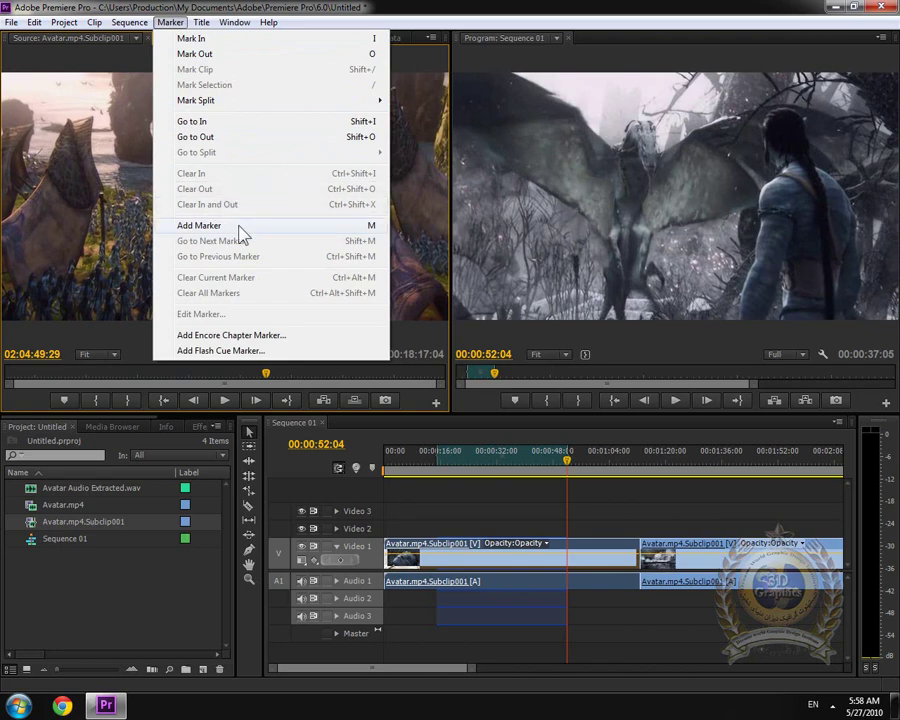
Step: Add source clip markers at 02:04:49:29 and 01:58:10:11
left_click(240, 228)
left_click_drag(258, 372, 311, 373)
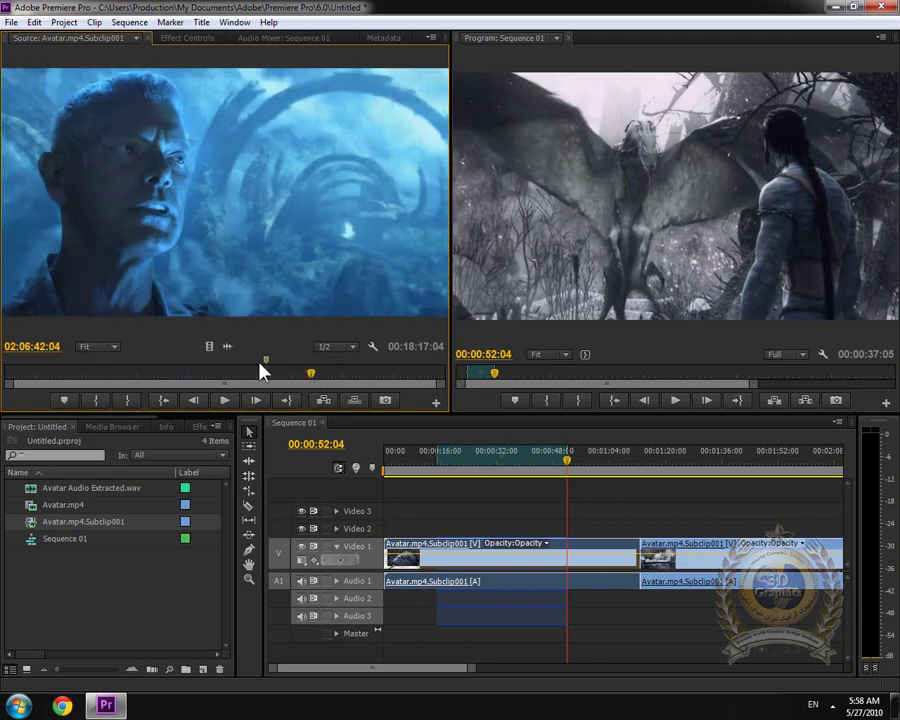
left_click_drag(215, 374, 107, 374)
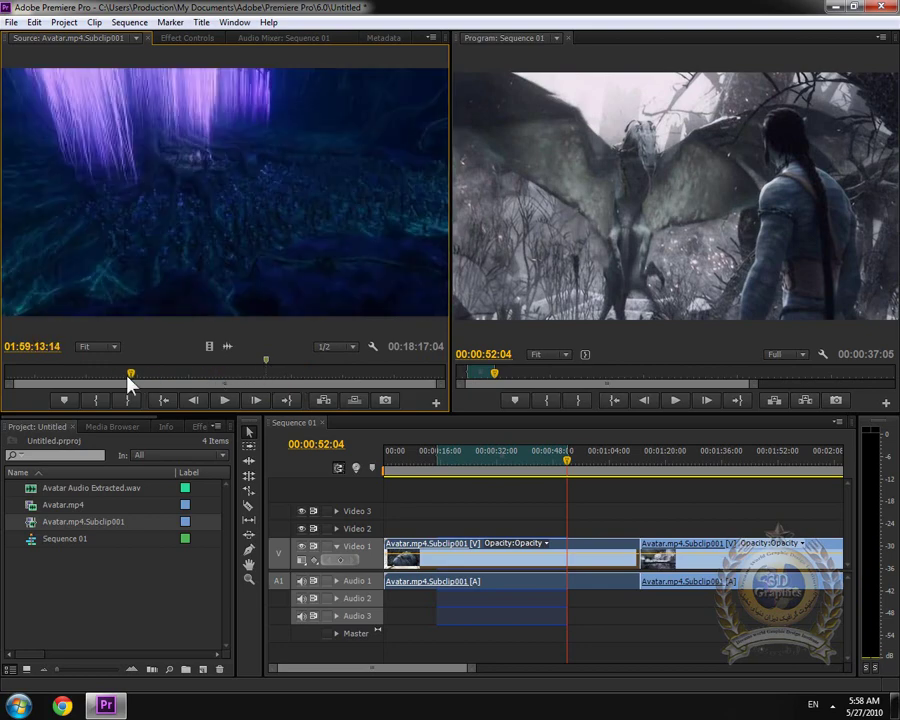
left_click(172, 22)
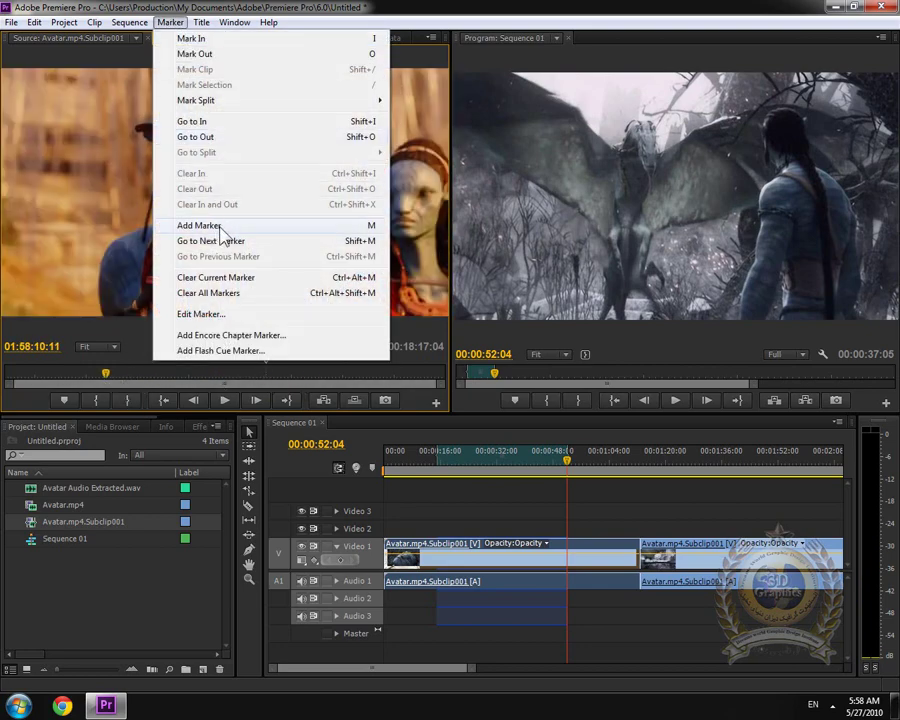
left_click(220, 227)
Step: From 02:00:37:18, step to the next source marker and back to the previous one
left_click(165, 373)
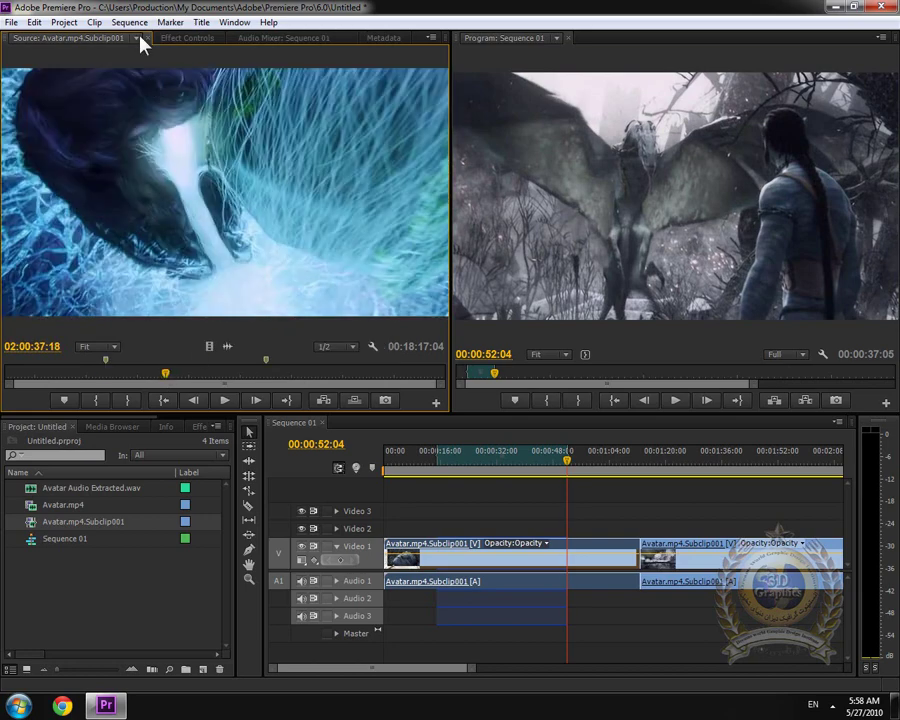
left_click(170, 22)
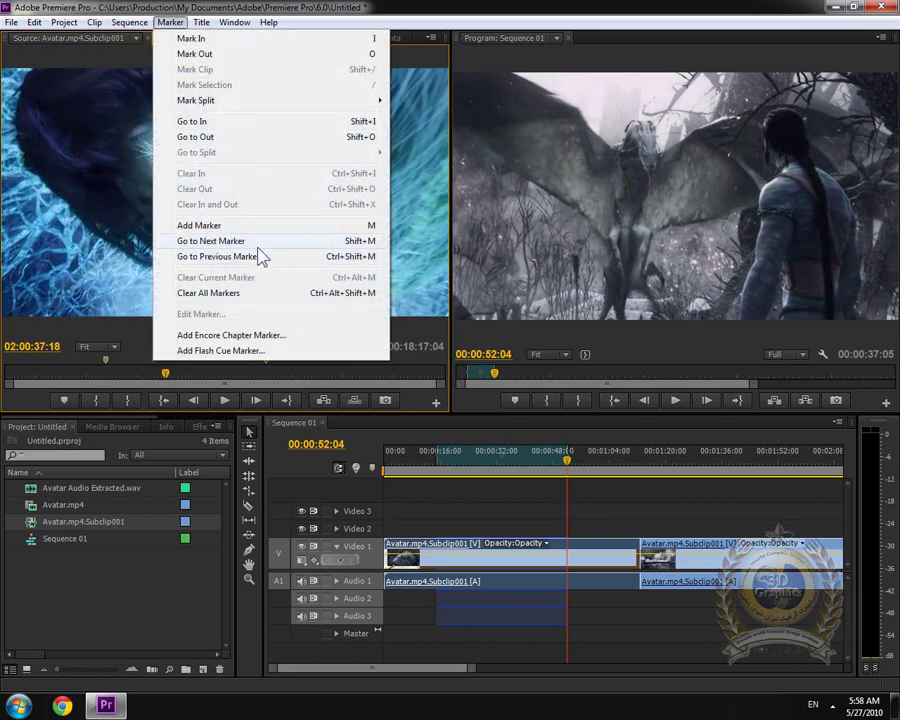
left_click(258, 245)
left_click(170, 22)
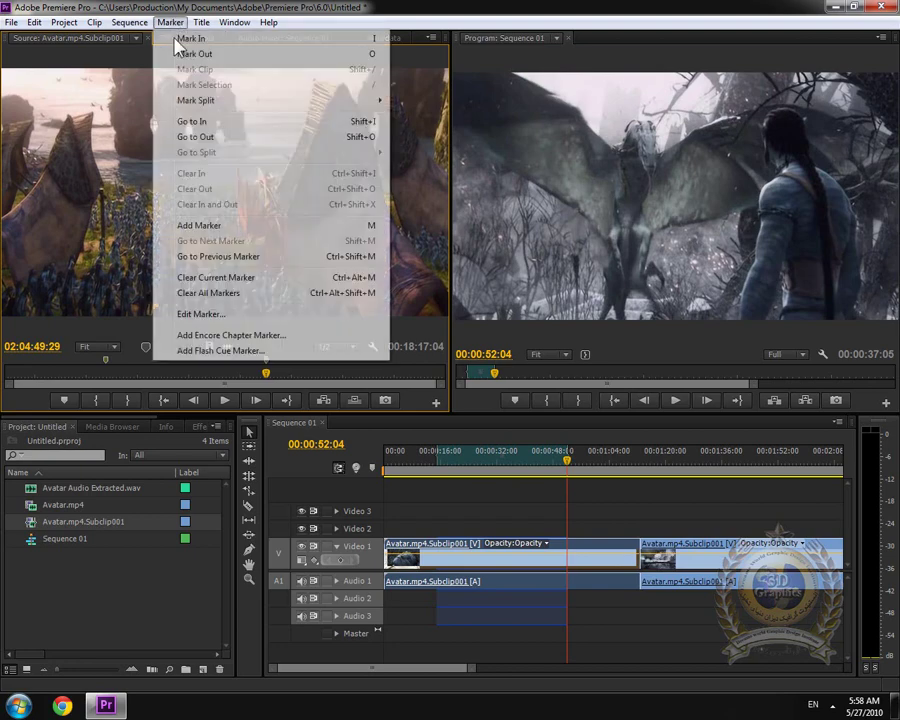
left_click(237, 257)
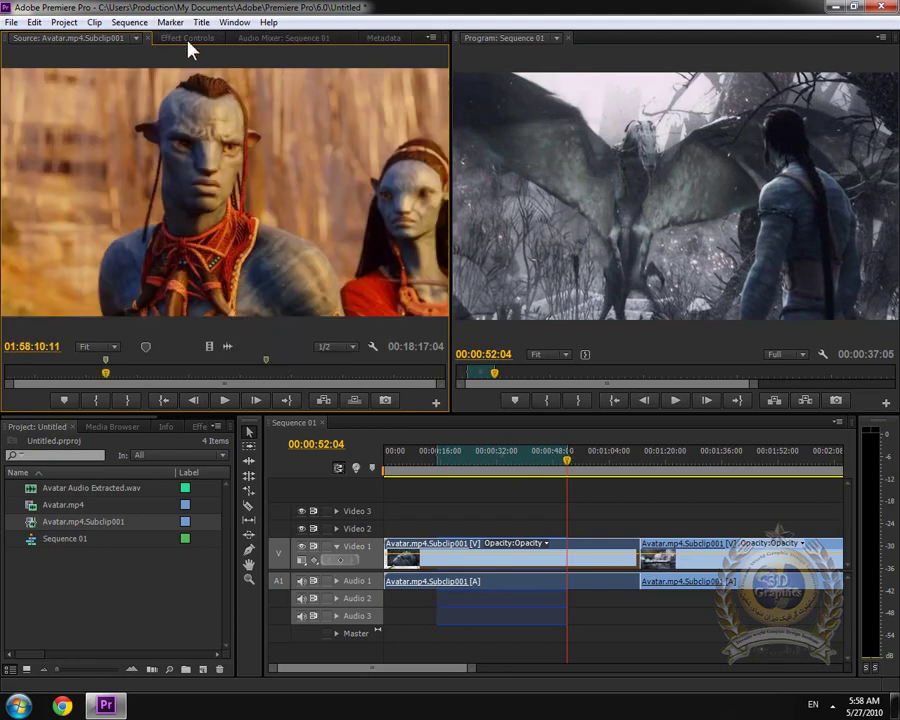
Step: Remove the current source marker, then clear all markers from the subclip
left_click(170, 22)
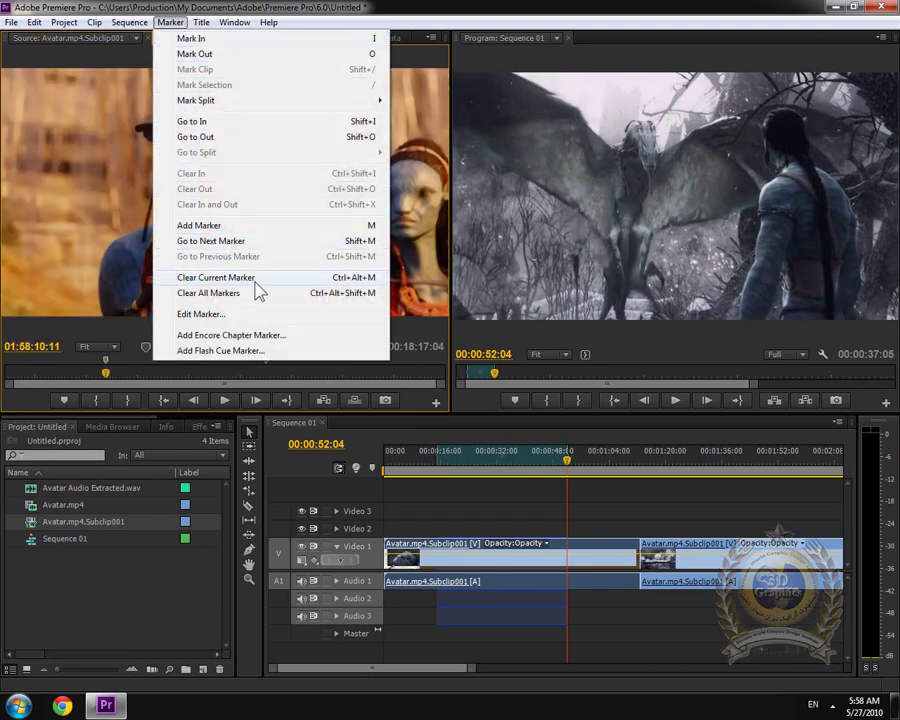
left_click(258, 280)
left_click(170, 22)
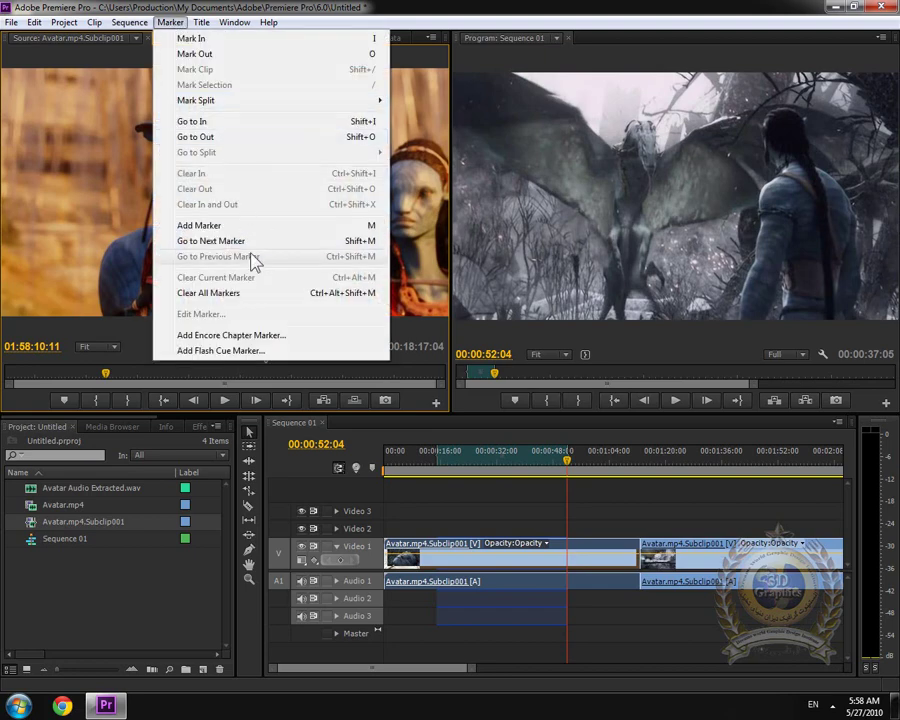
left_click(249, 296)
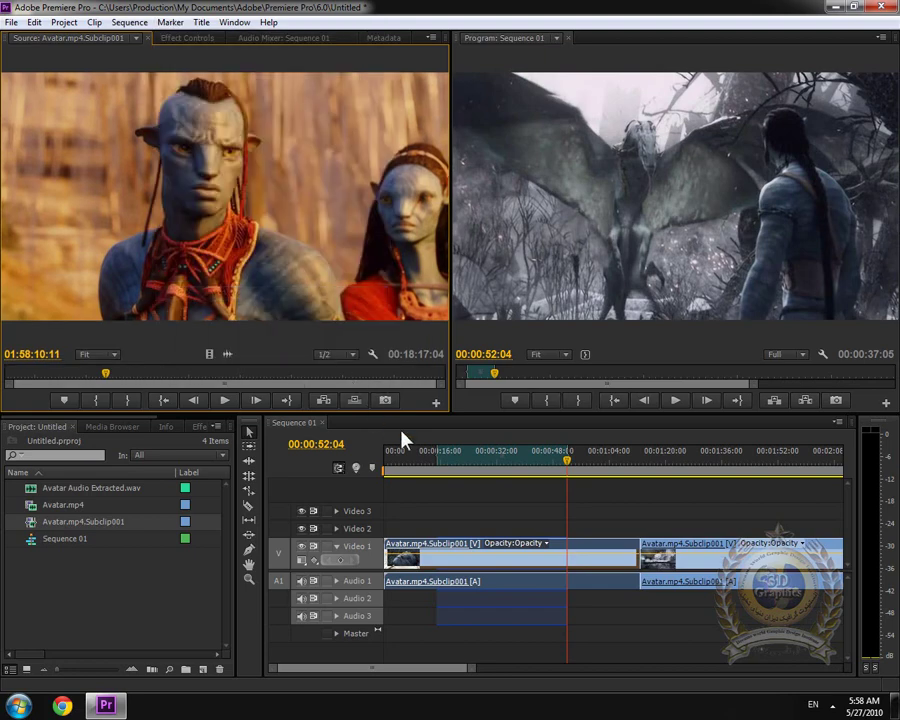
Step: Clear Sequence 01's In and Out points and add a sequence marker at 00:00:36:17
left_click_drag(567, 464, 512, 462)
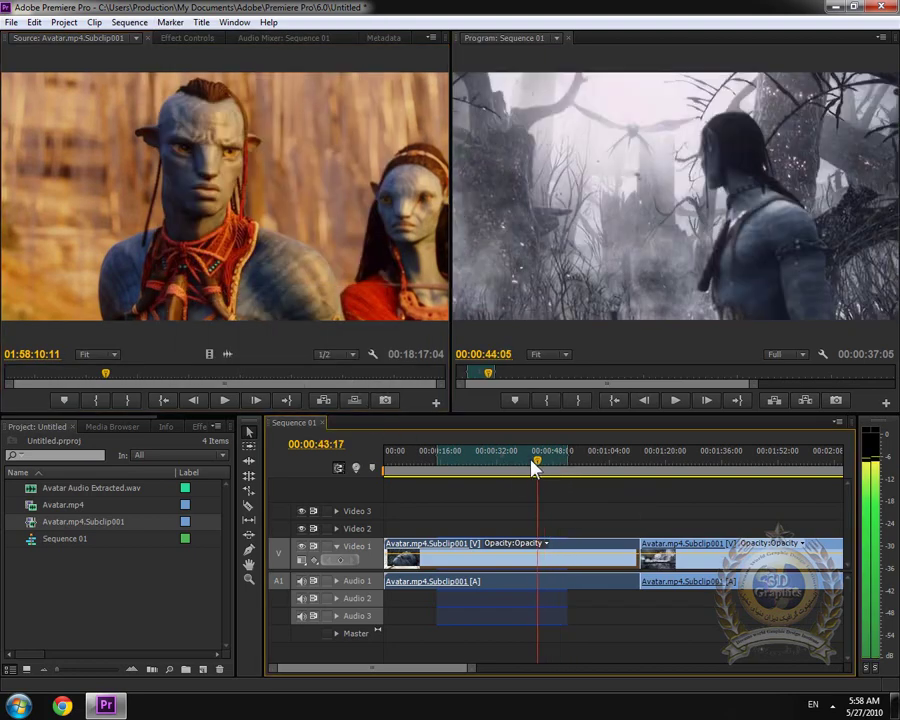
left_click(170, 22)
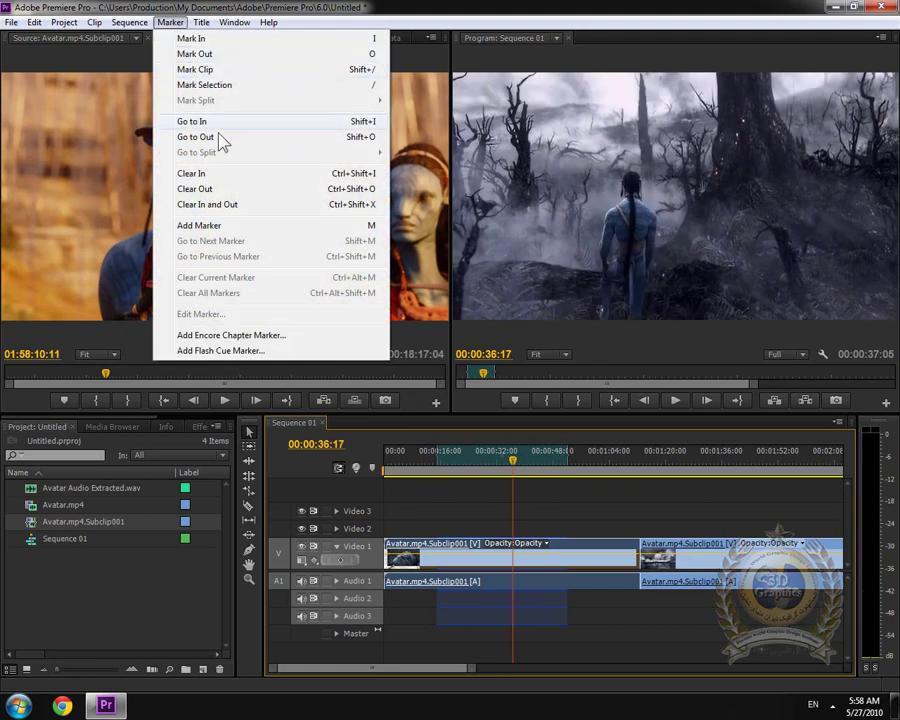
left_click(229, 204)
left_click(172, 22)
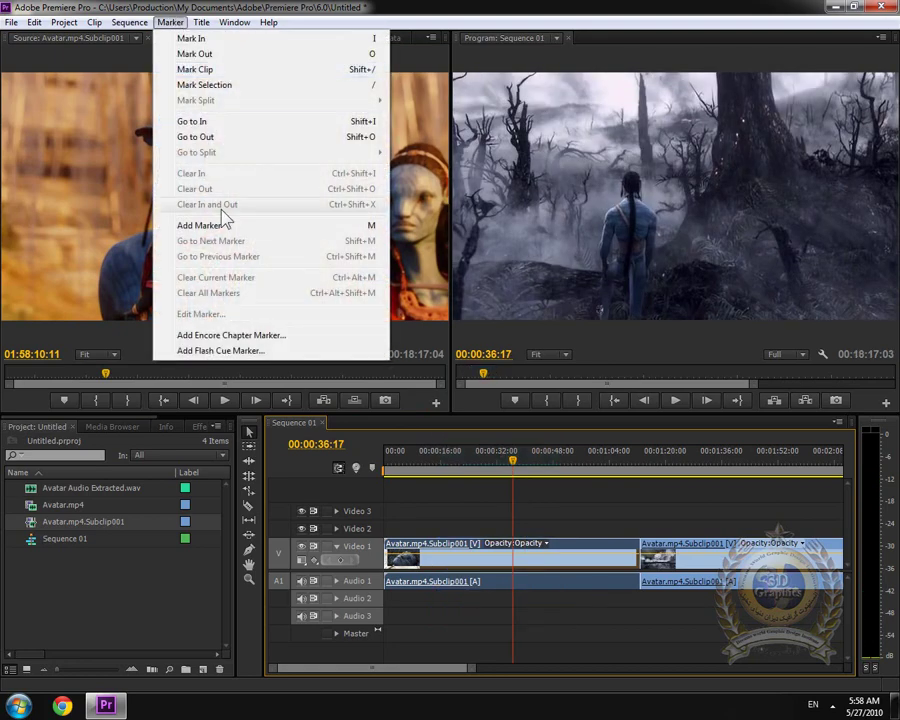
left_click(246, 226)
Step: Jump back to the previous marker, then add a second sequence marker at 00:01:01:22
left_click(585, 455)
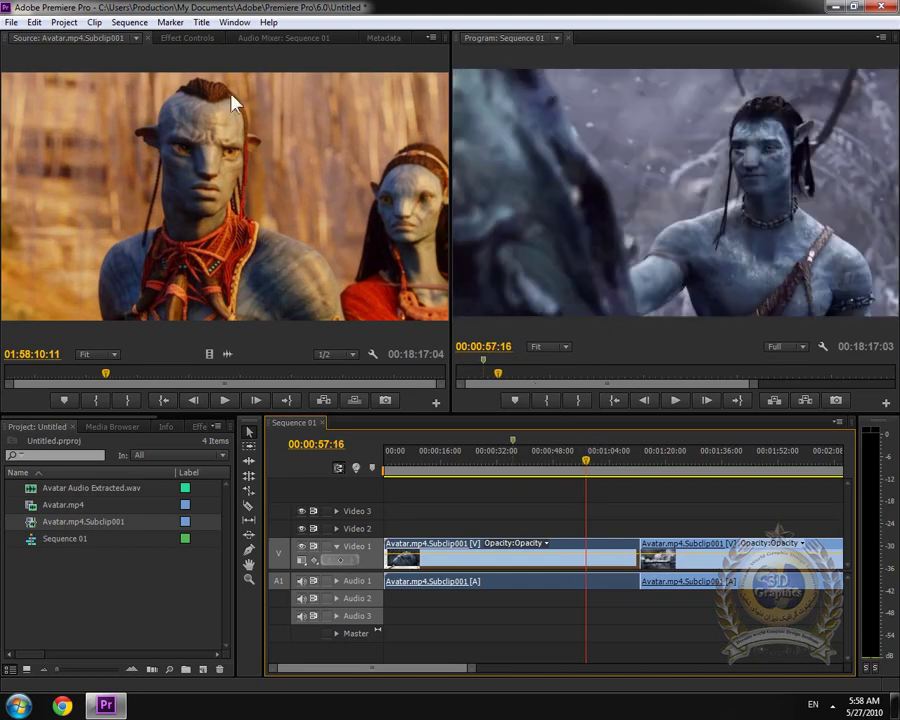
left_click(170, 22)
left_click(245, 255)
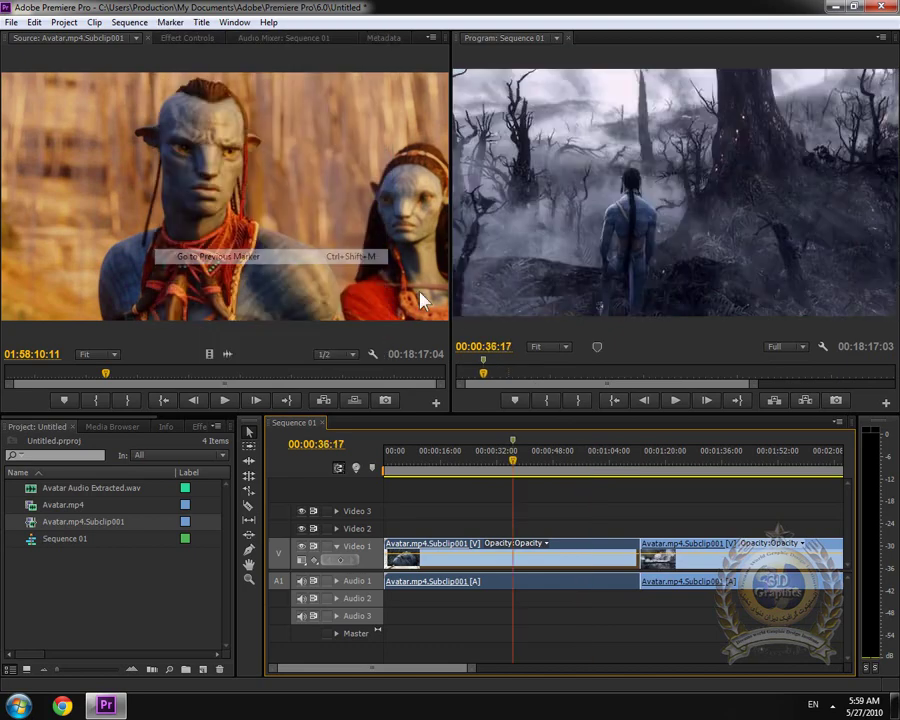
left_click(170, 22)
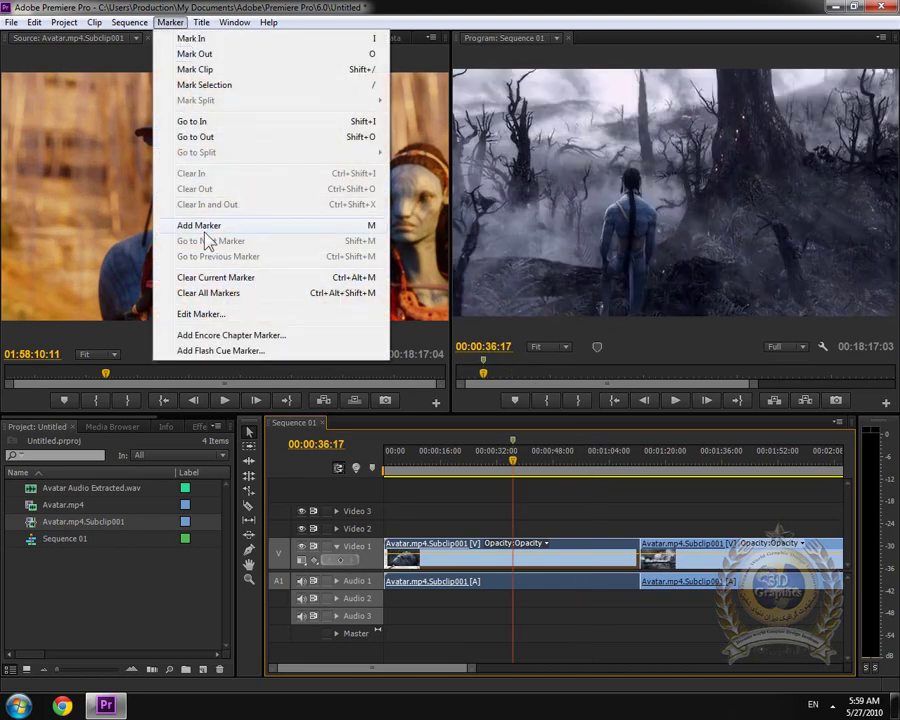
left_click(605, 465)
left_click(170, 22)
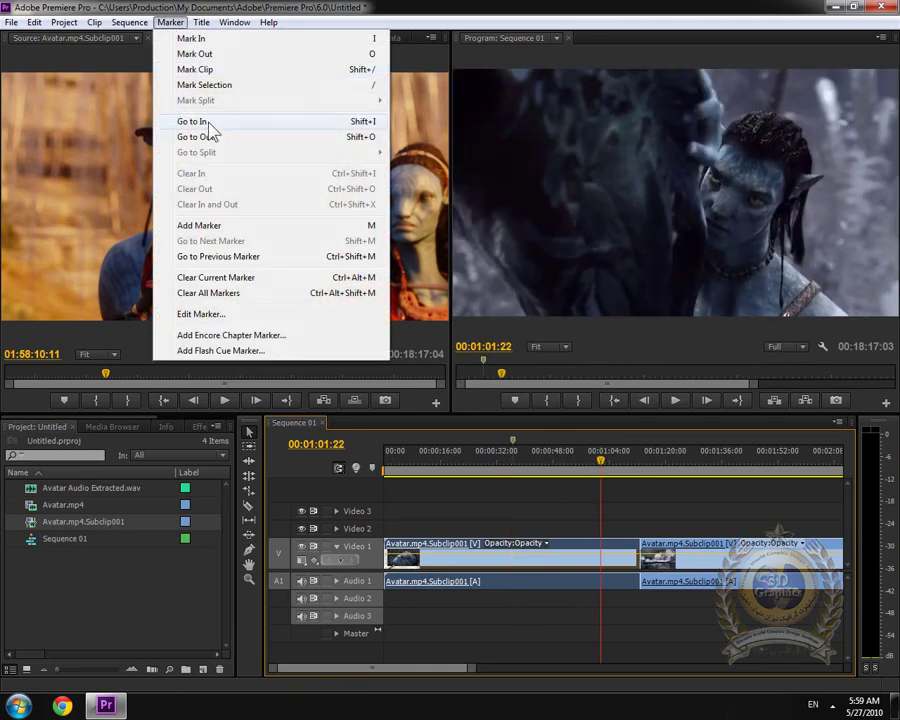
left_click(225, 224)
left_click_drag(591, 468, 462, 466)
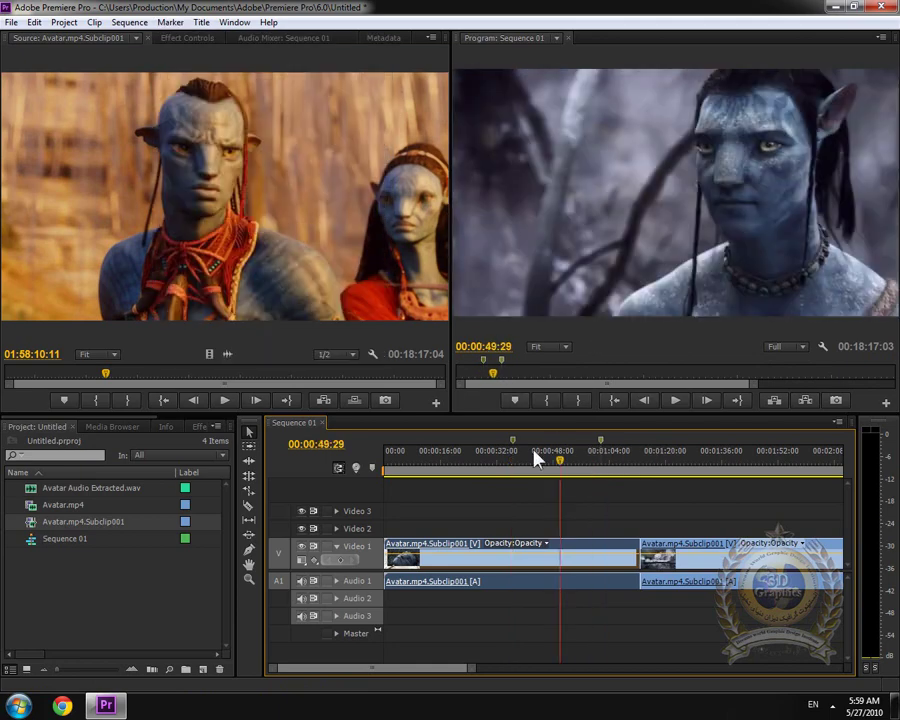
left_click(182, 24)
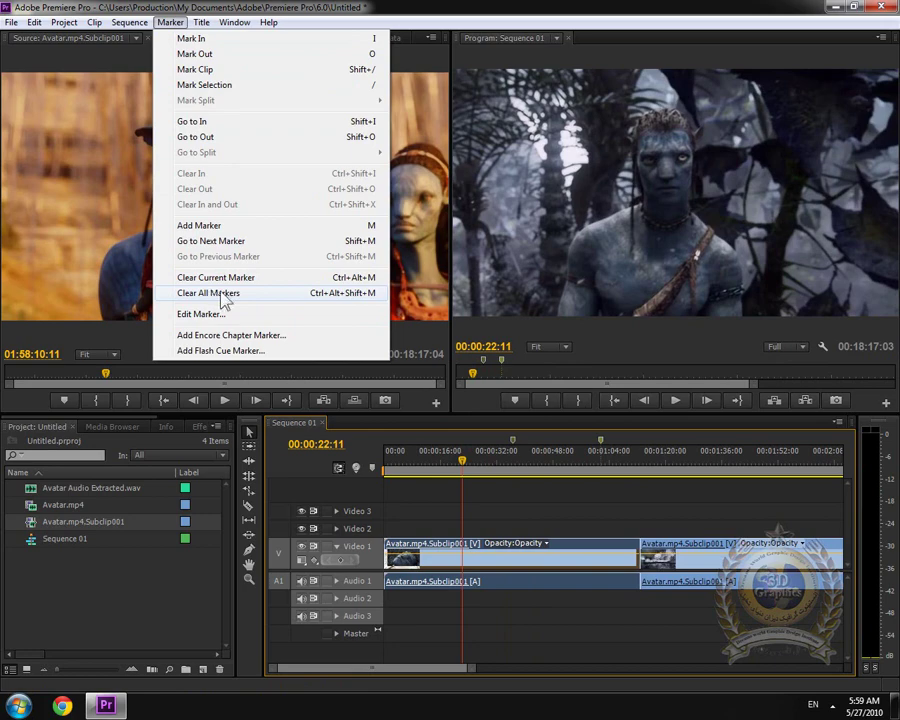
Step: Add a marker at 00:00:22:11 and name it Report News
left_click(261, 297)
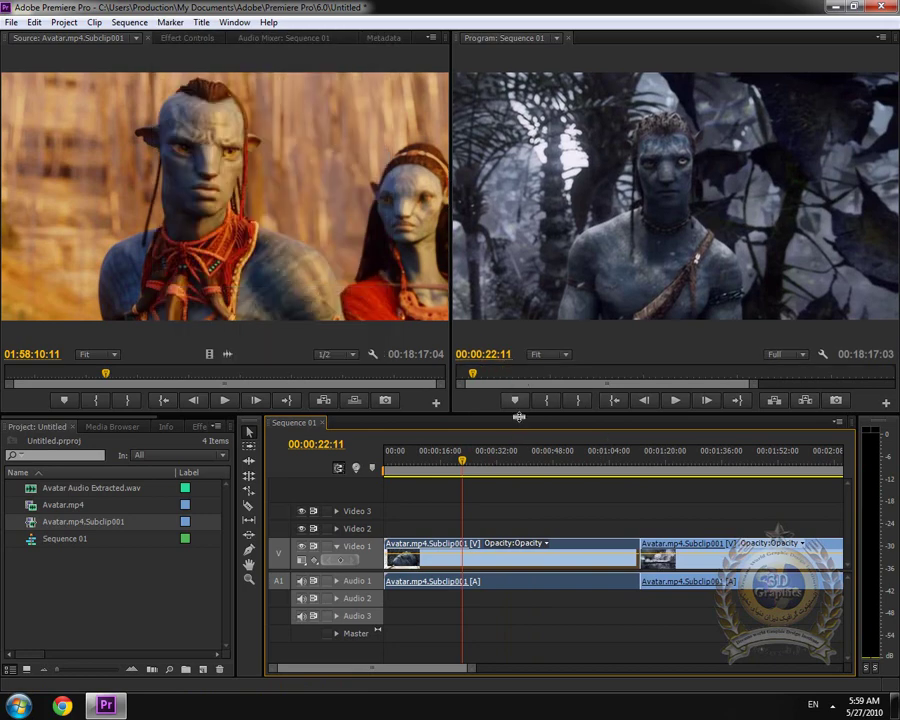
left_click(170, 22)
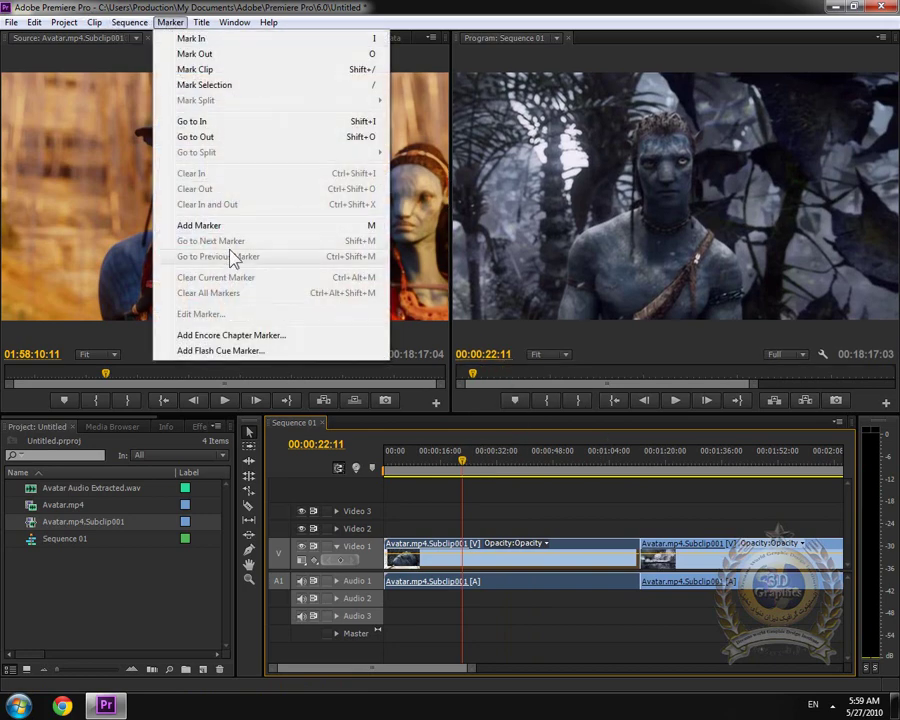
left_click(230, 225)
left_click(170, 22)
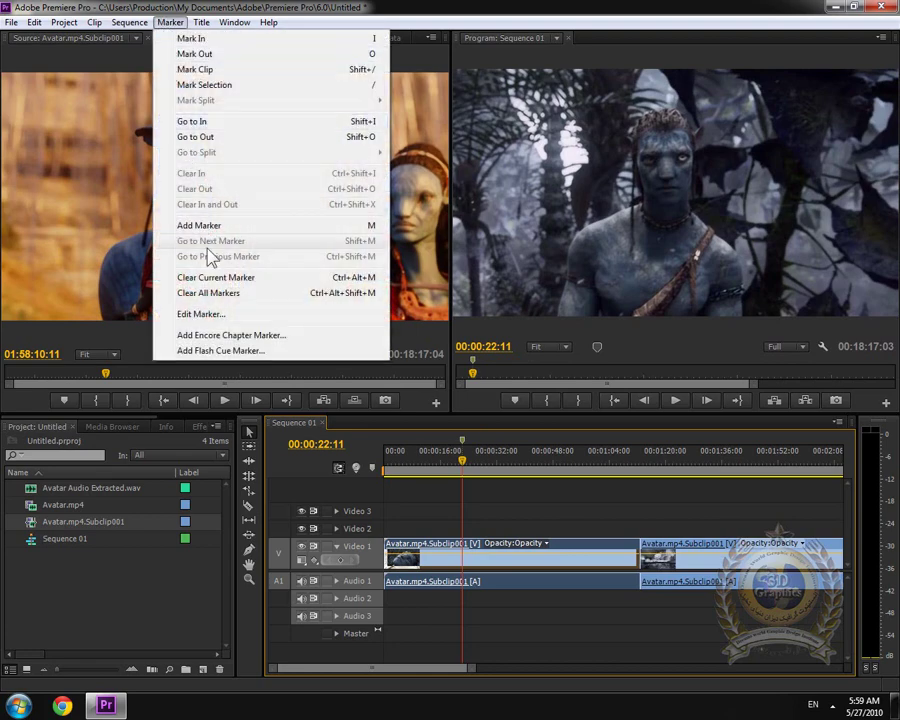
left_click(222, 314)
type("Report News")
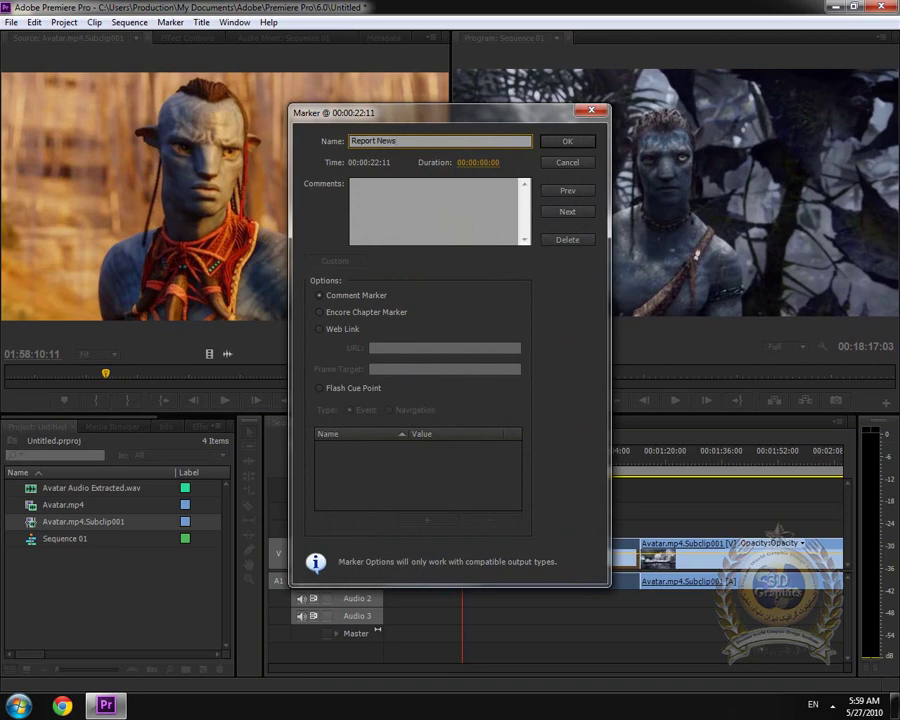
left_click(570, 142)
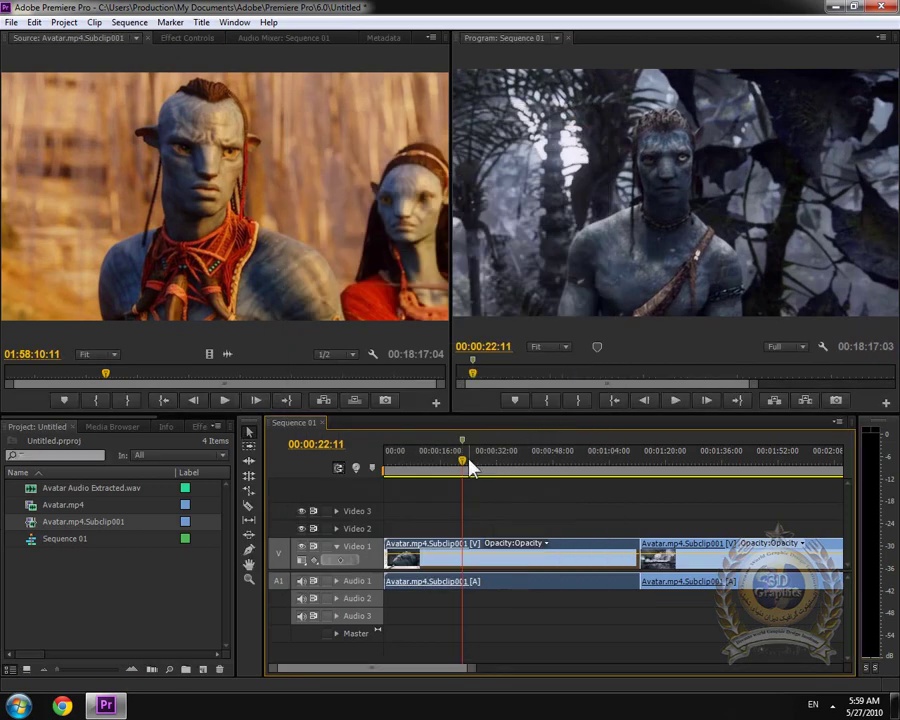
Step: Add a marker at 00:00:58:04 and name it Must Finesh
left_click_drag(470, 465, 588, 463)
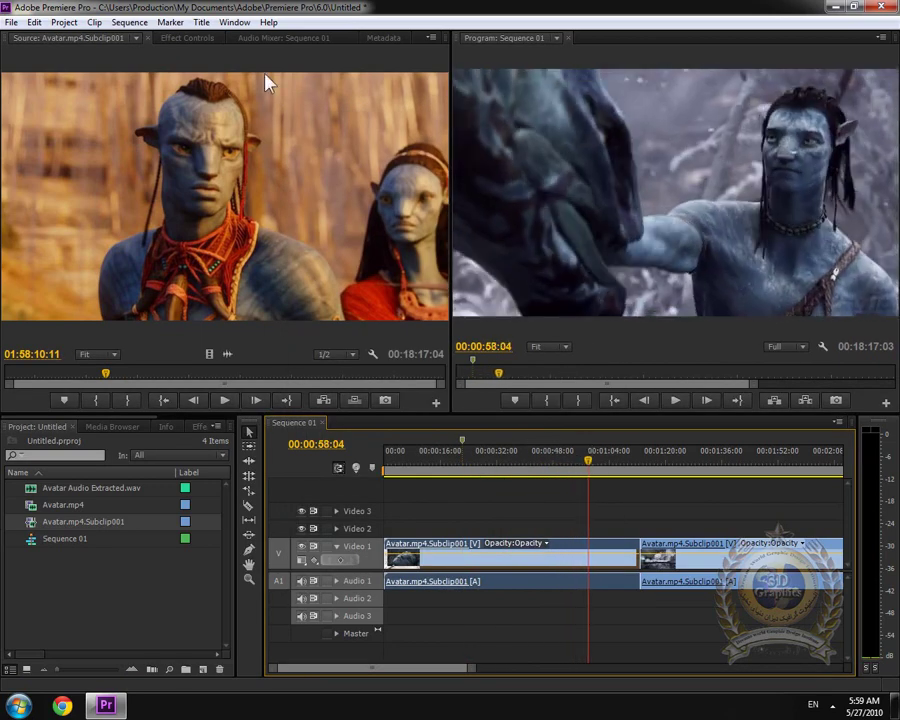
left_click(170, 22)
left_click(222, 226)
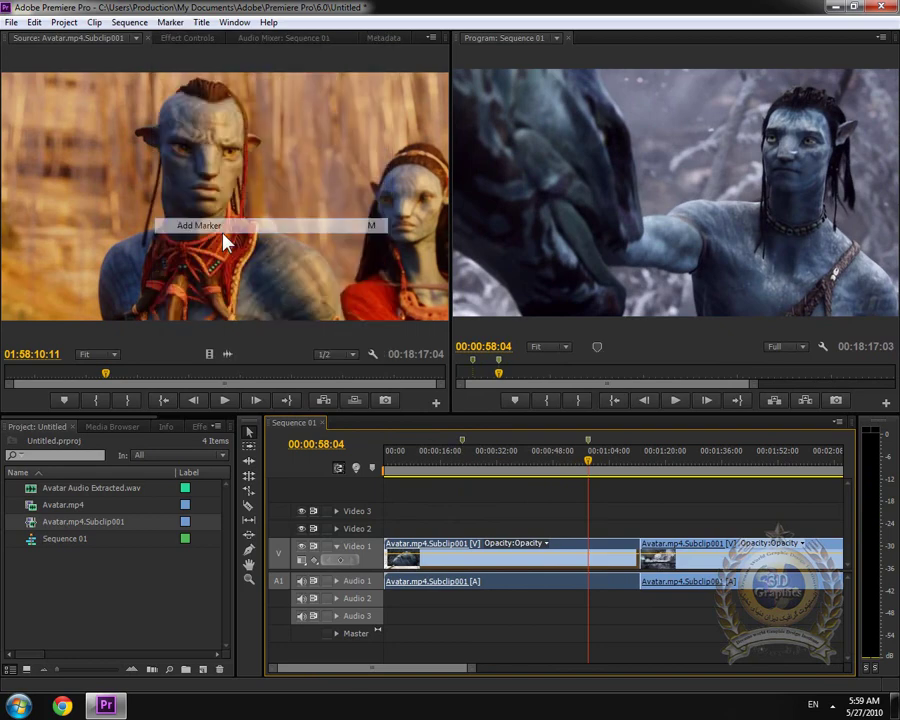
left_click(170, 22)
left_click(230, 313)
type("Must Finesh")
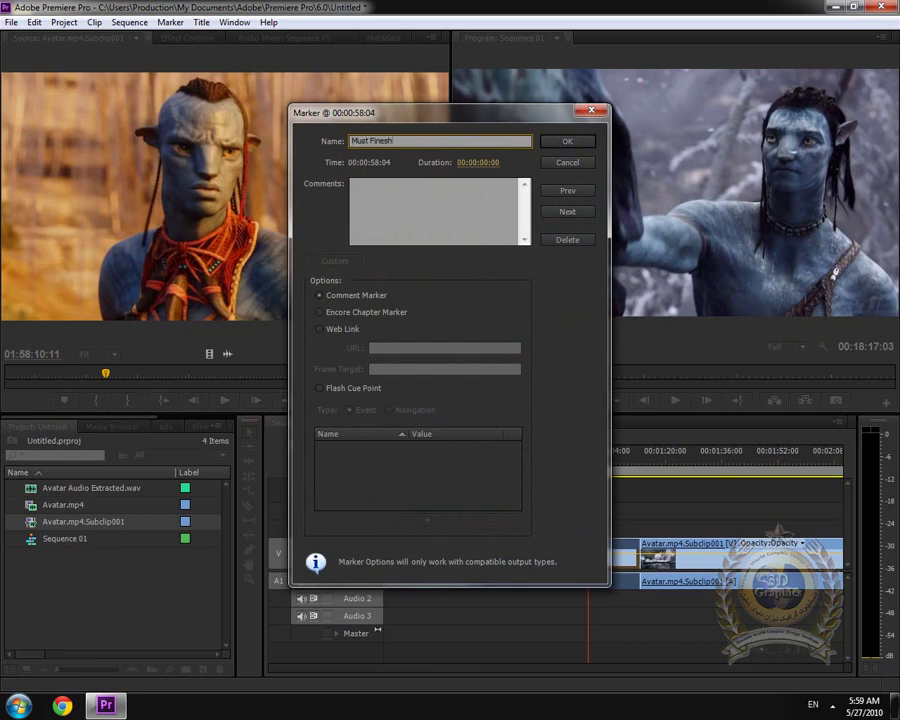
key("Return")
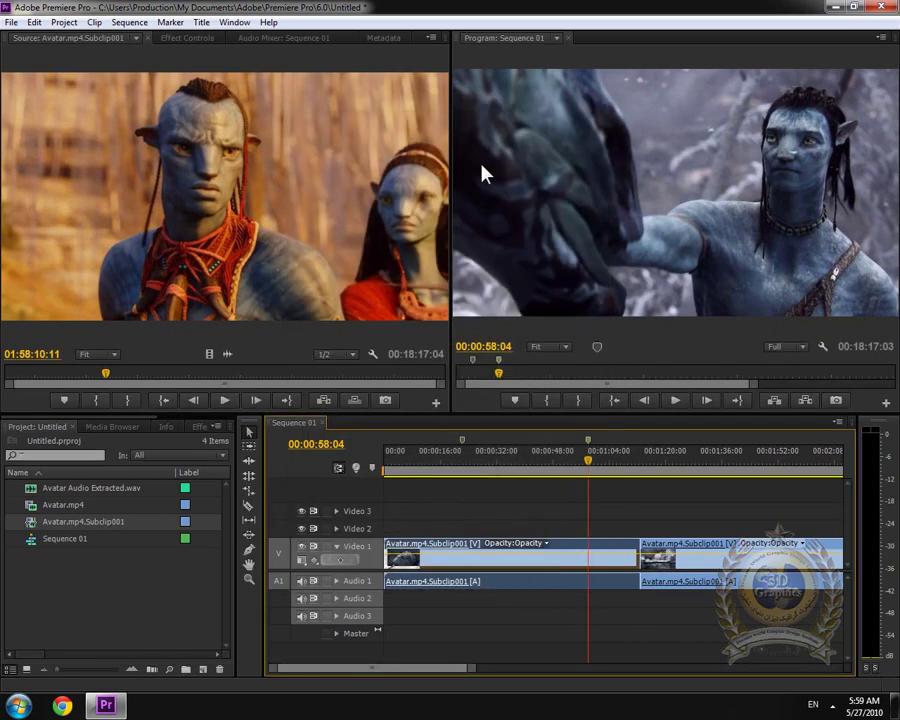
Step: Add an Encore chapter marker named Logo Off at 00:00:39:17
left_click_drag(585, 458, 482, 455)
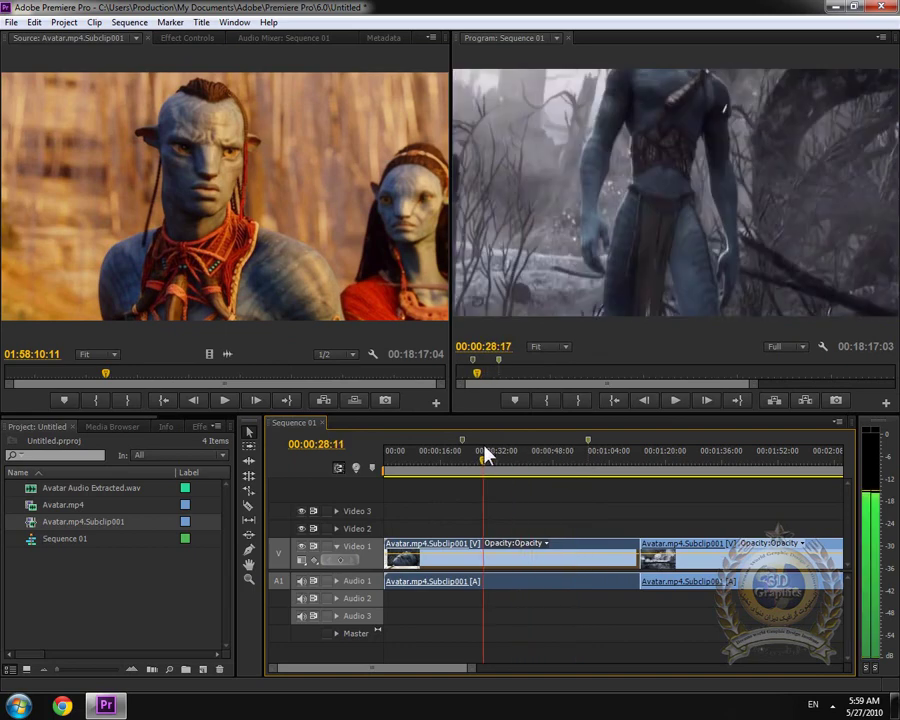
left_click(170, 22)
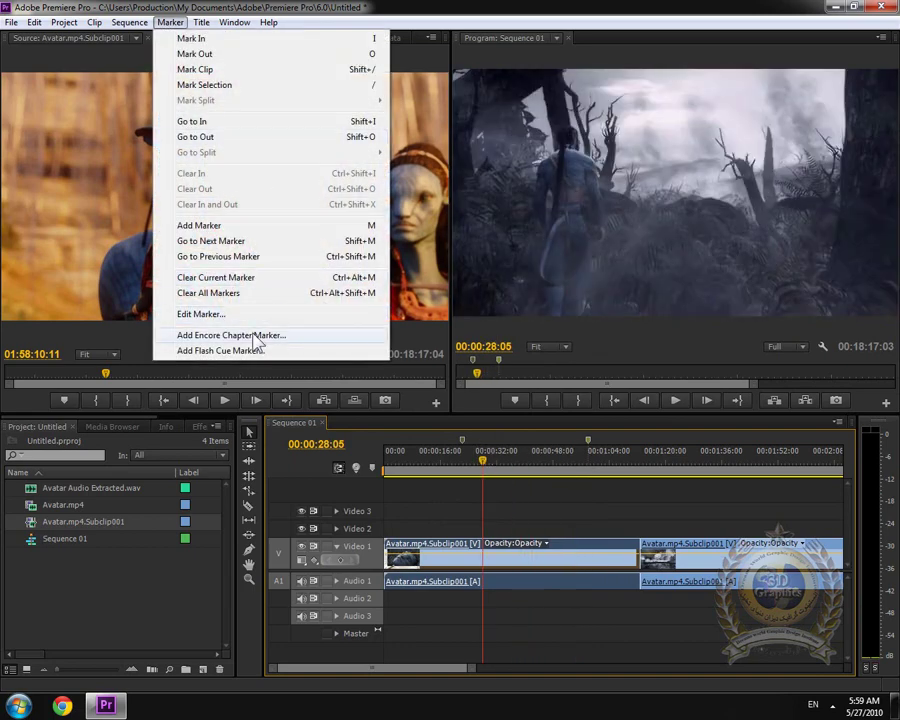
left_click_drag(577, 460, 523, 460)
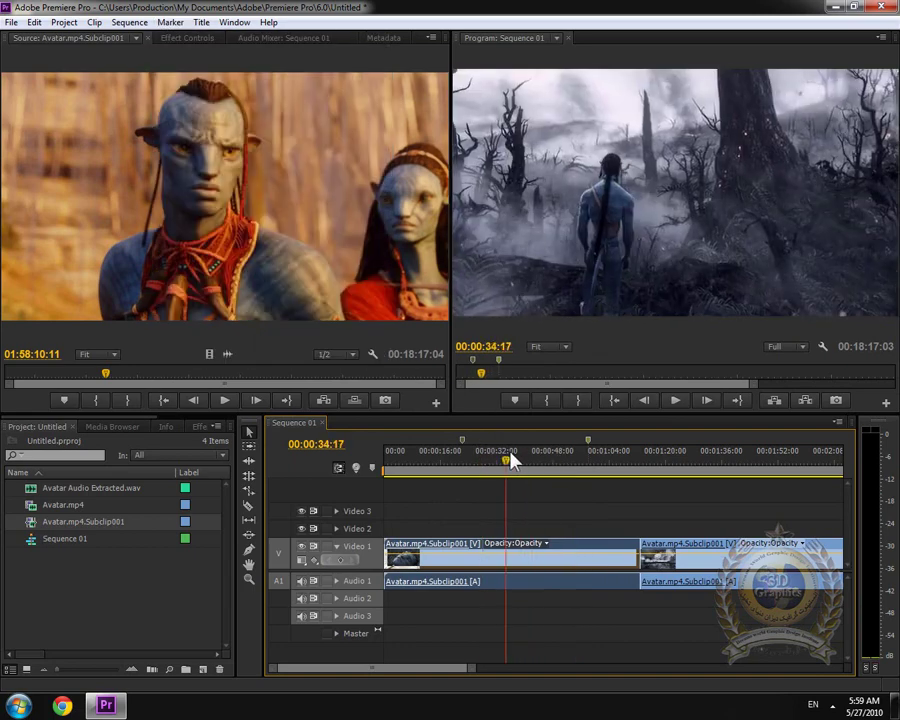
left_click(168, 22)
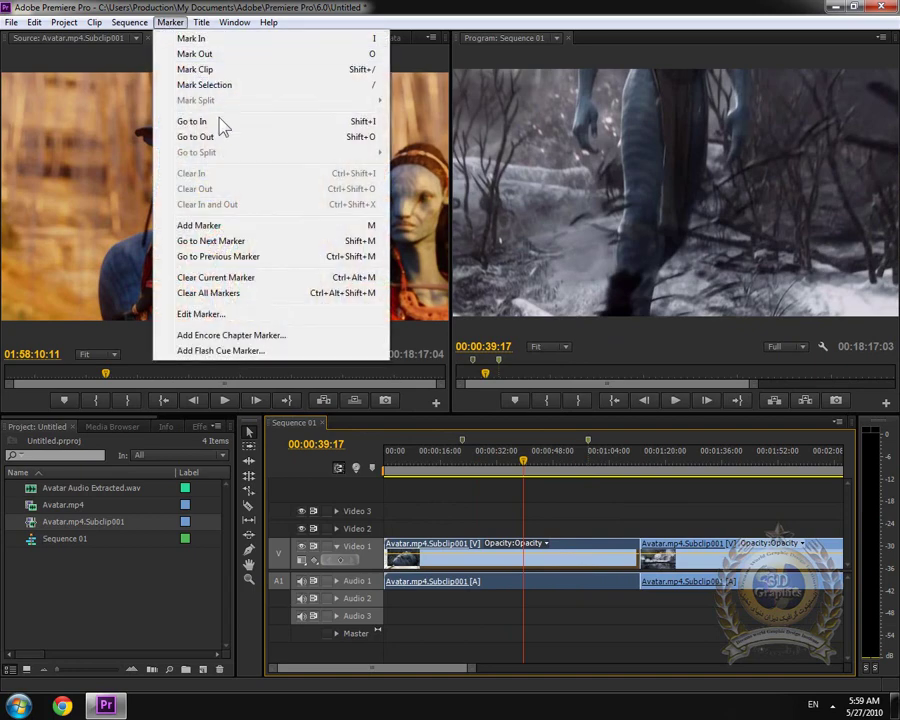
left_click(252, 334)
type("Logo Of")
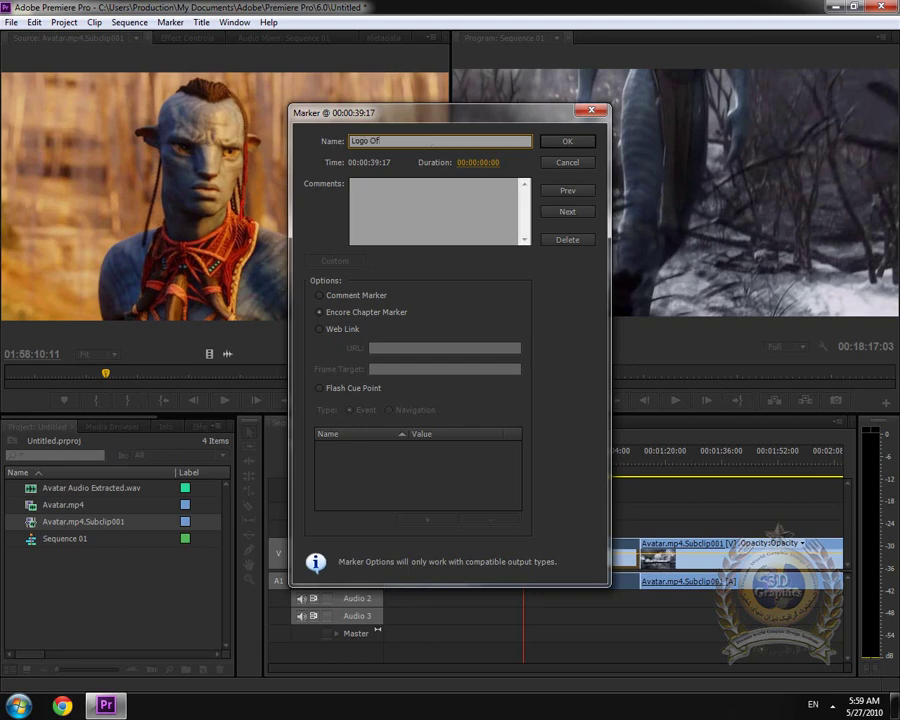
key("Return")
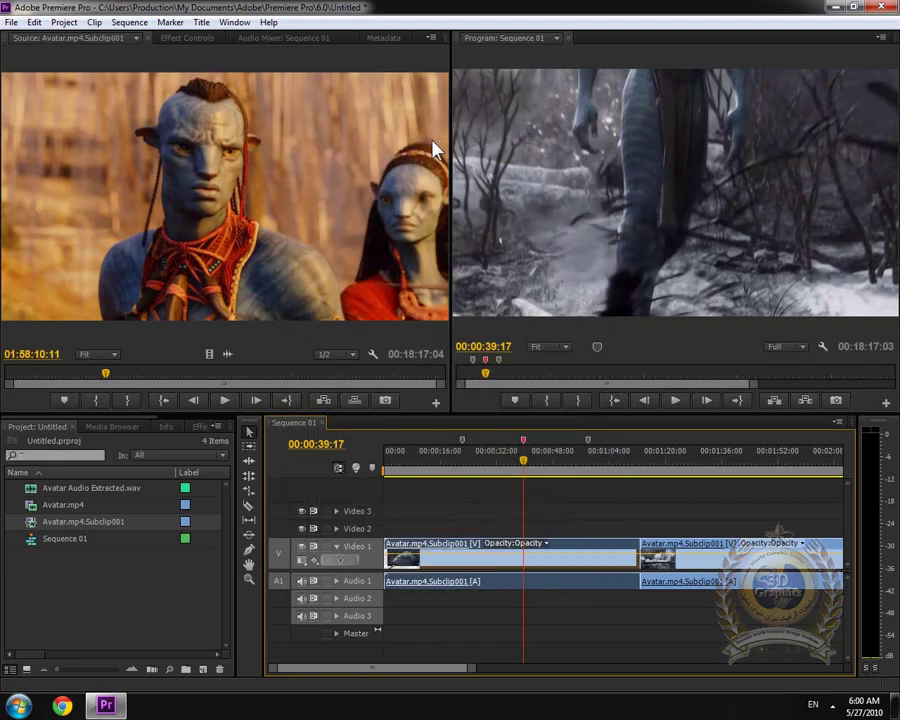
Step: Add a Flash cue marker named Filter at 00:00:48:11
left_click(554, 441)
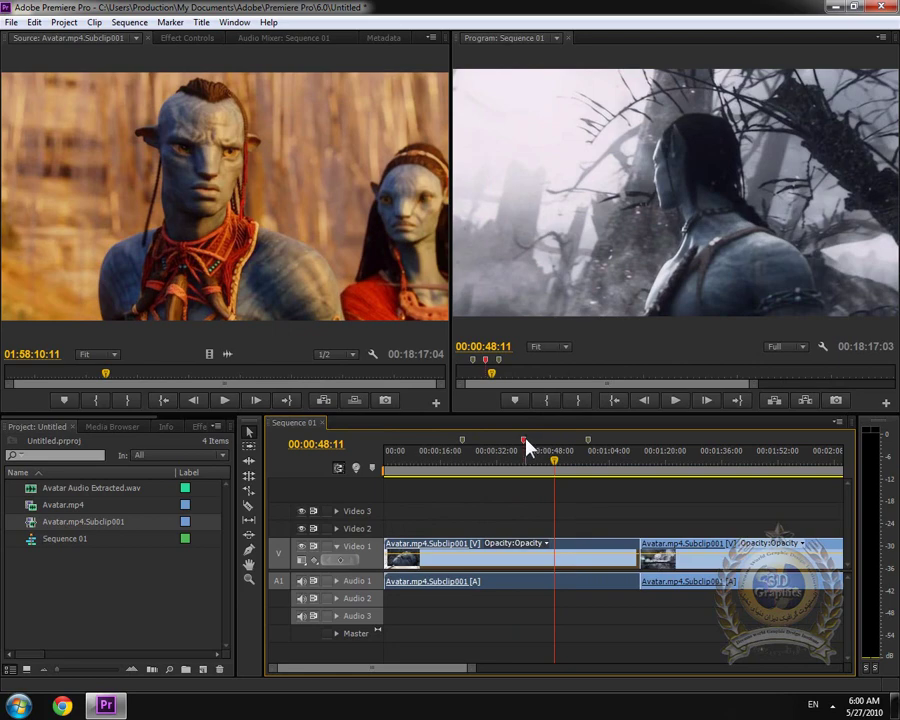
mouse_move(527, 444)
left_click(168, 24)
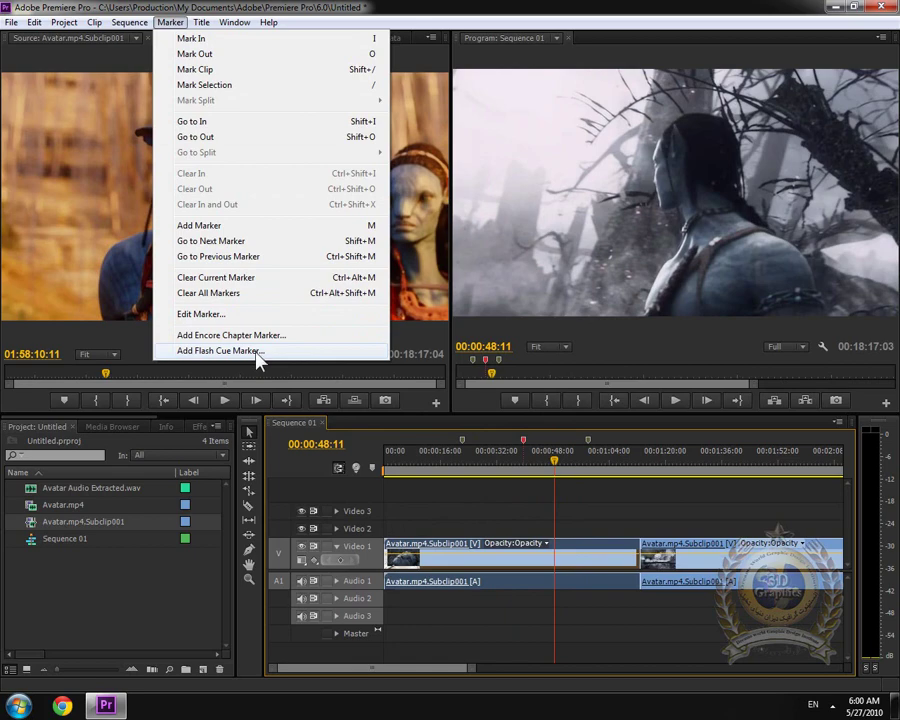
left_click(220, 351)
type("Filter")
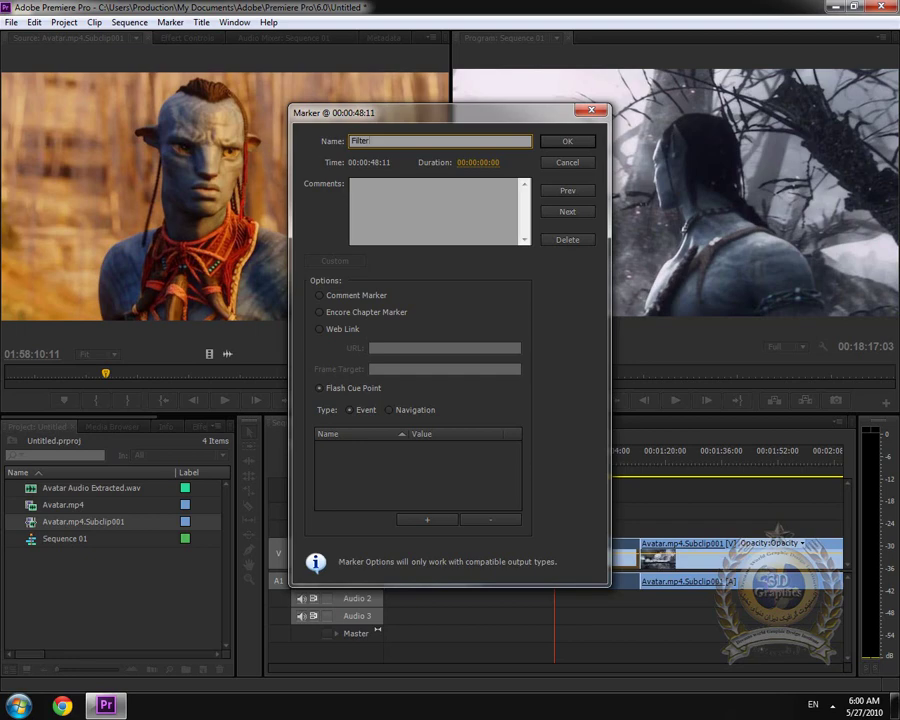
key("Return")
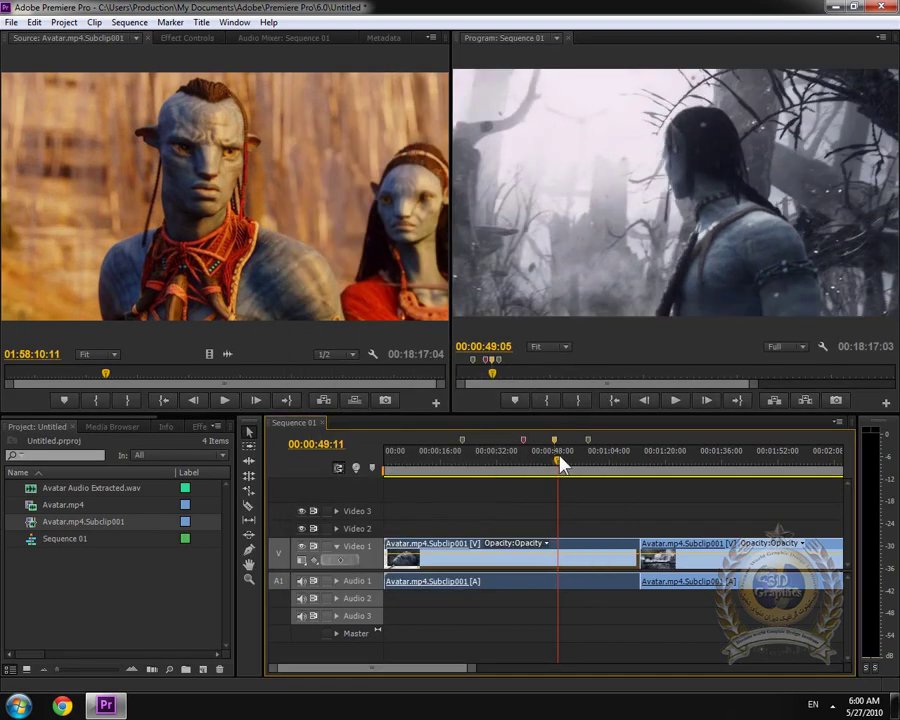
Step: Add a Flash cue marker named Must Filter at 00:00:51:22
left_click_drag(559, 466, 565, 462)
left_click(170, 22)
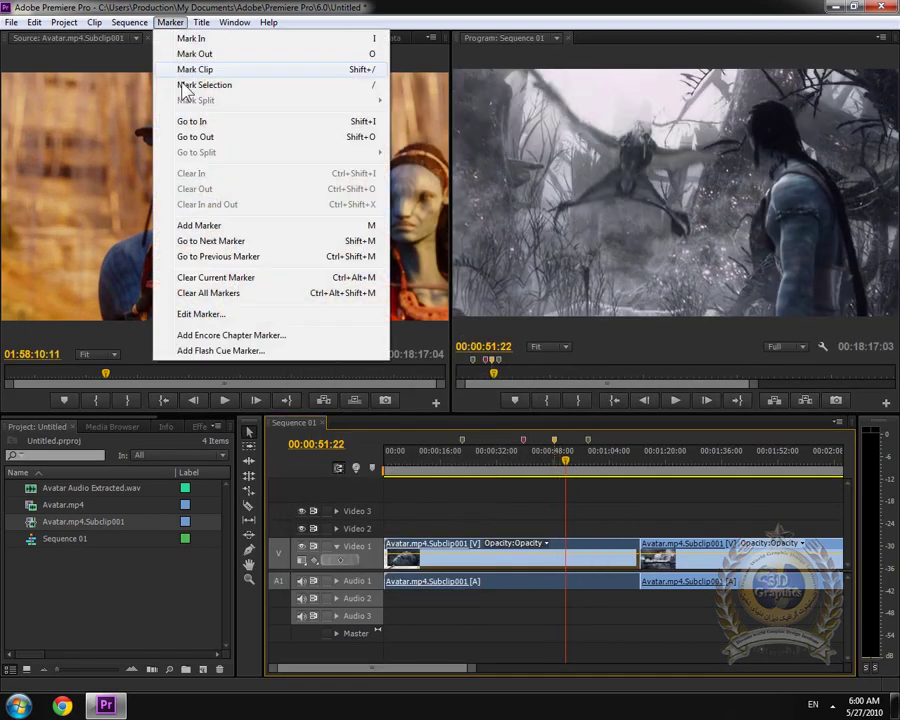
left_click(252, 349)
type("Must Filter")
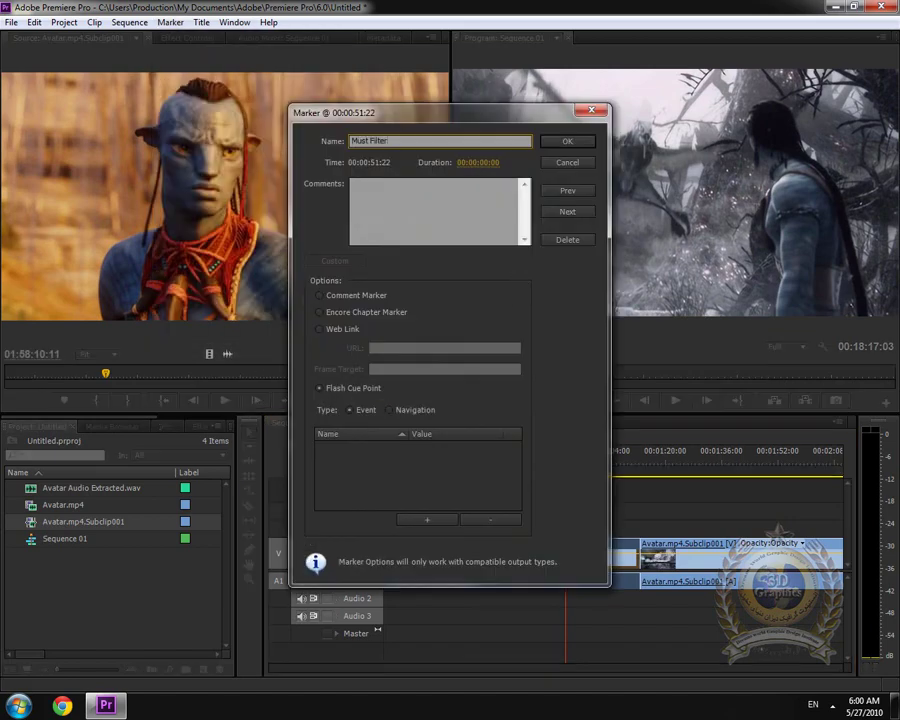
key("Return")
left_click(546, 465)
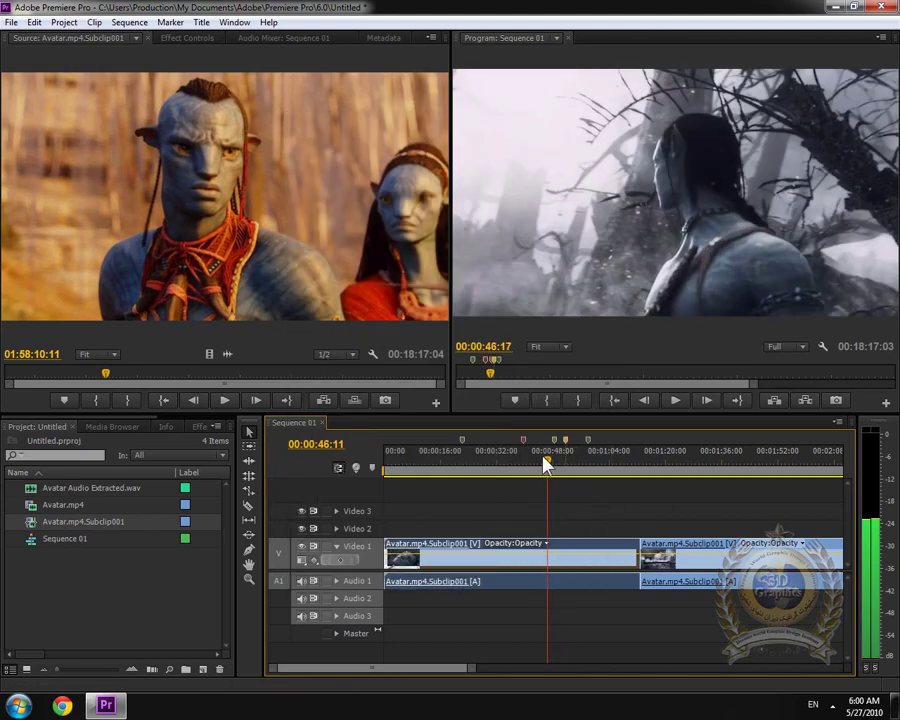
left_click(544, 465)
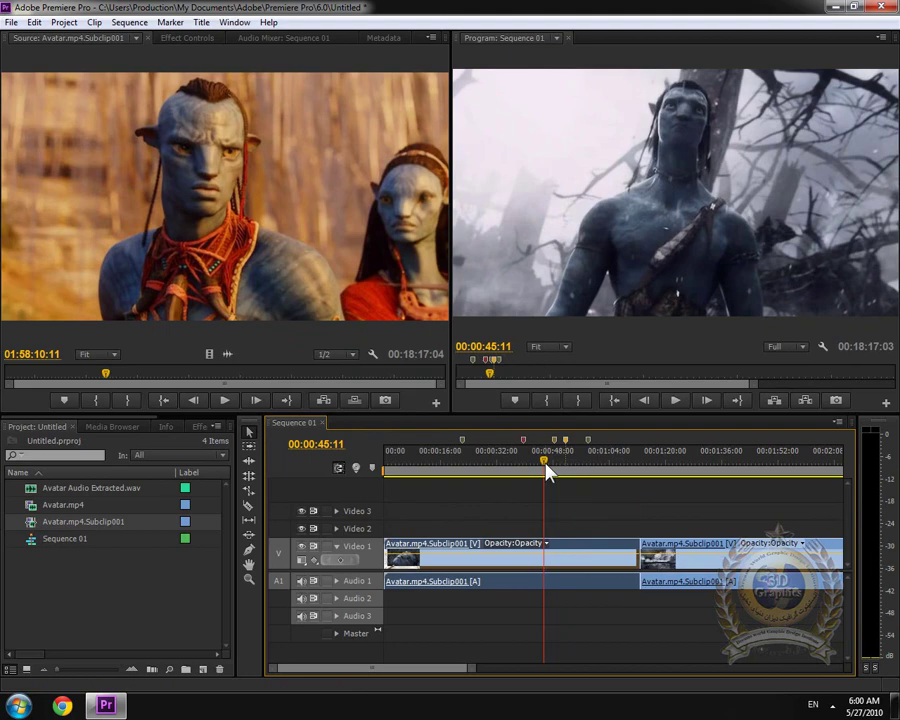
Step: Close the project and choose Yes to save changes to Untitled.prproj
left_click_drag(546, 468, 703, 467)
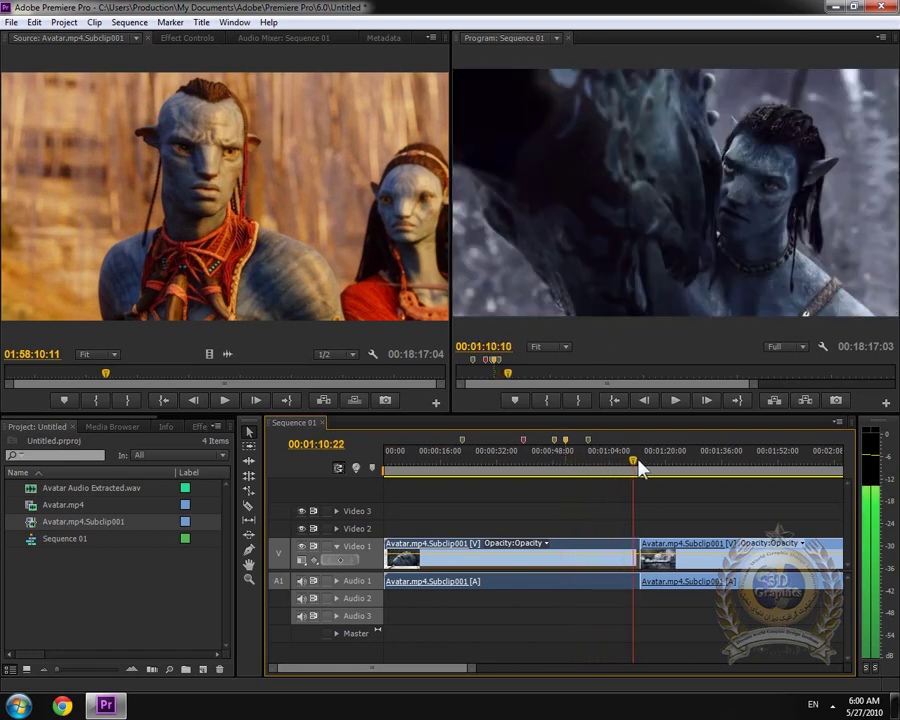
left_click(170, 22)
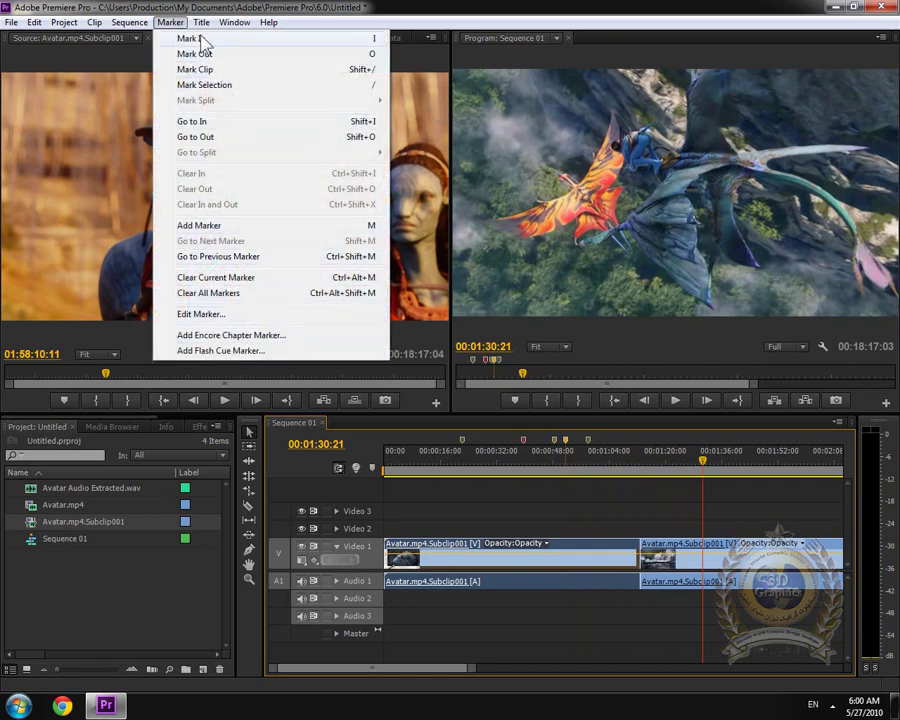
key("ctrl+q")
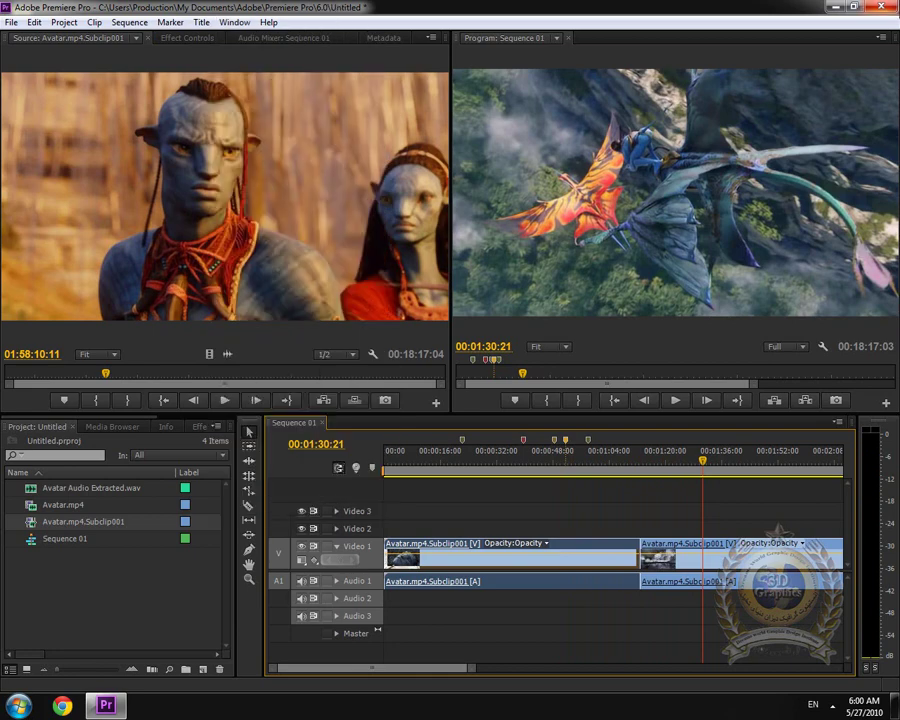
left_click(407, 364)
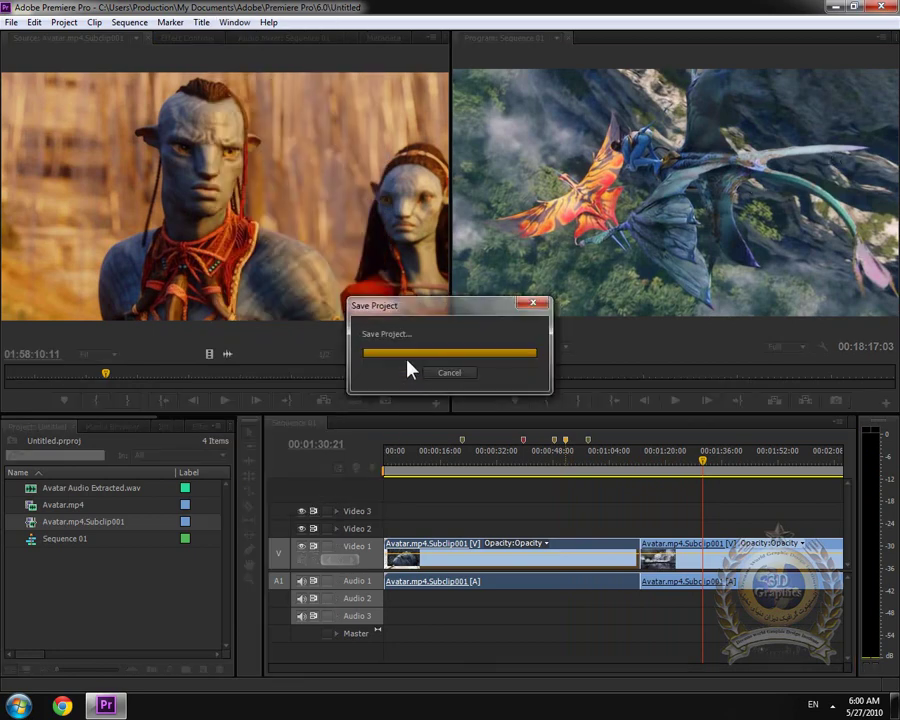